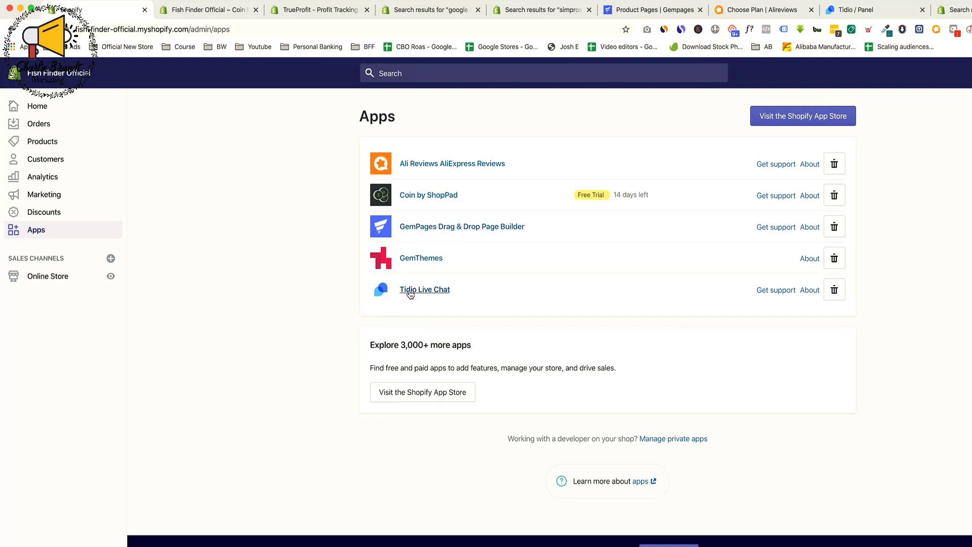
View the Tidio live chat configuration and switch to the Google Docs document "Building A Winning Shopify Store Together"
click(861, 13)
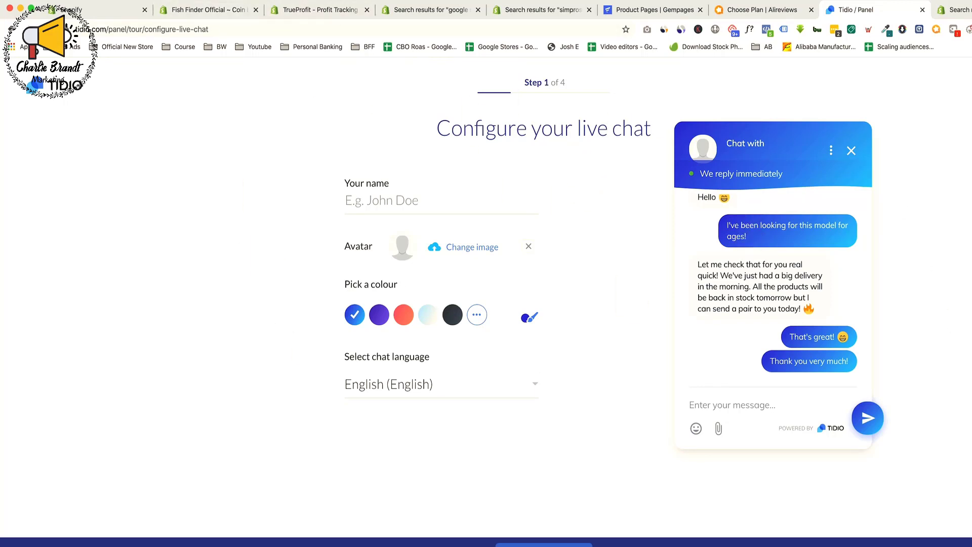
drag(970, 36, 360, 3)
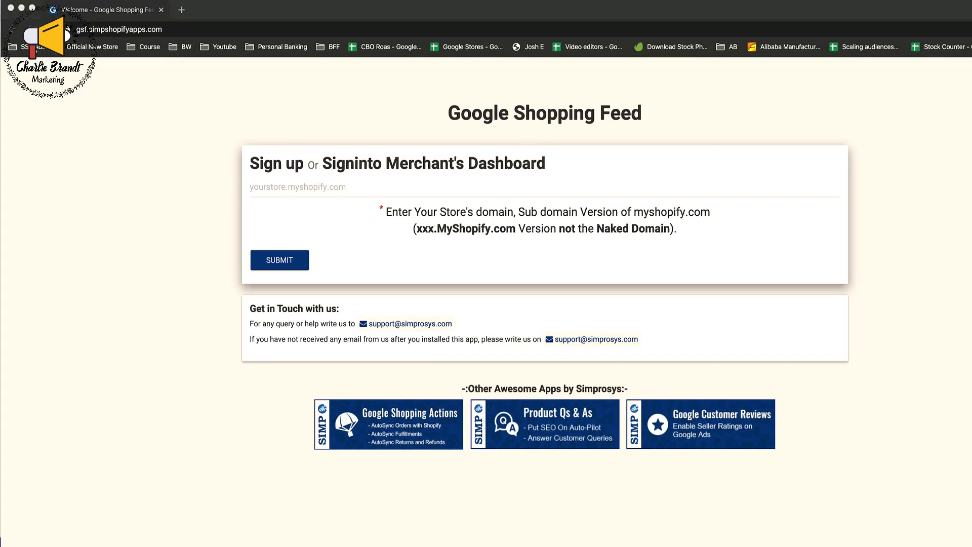
drag(971, 10, 358, 8)
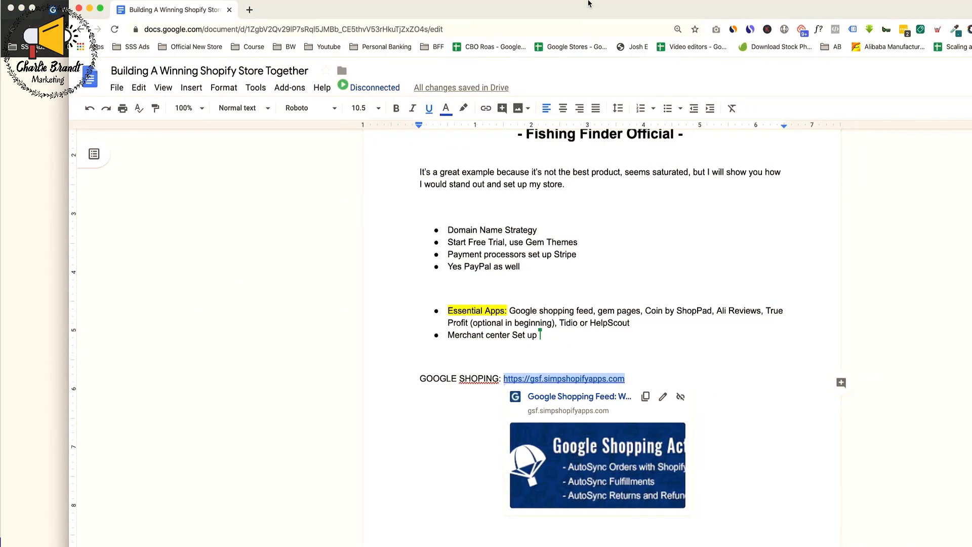
drag(588, 3, 522, 2)
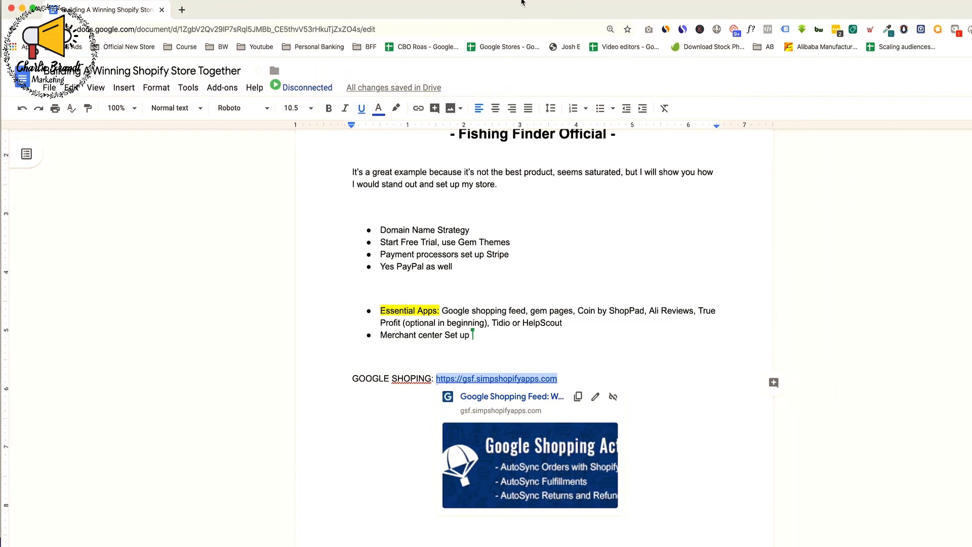
Correct "SHOPING" to "SHOPPING" before the gsf.simpshopifyapps.com link in the document and highlight that link
click(569, 336)
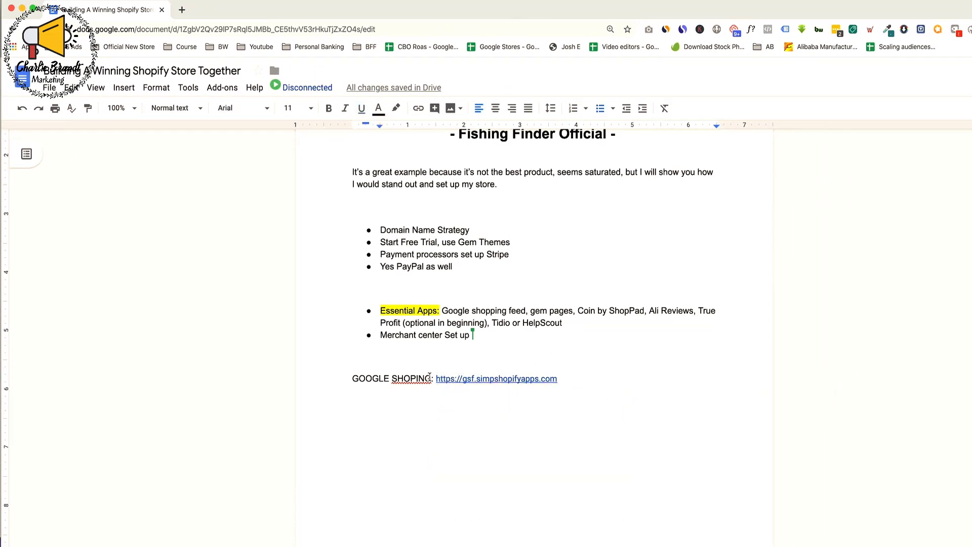
right_click(411, 379)
click(430, 410)
text(:)
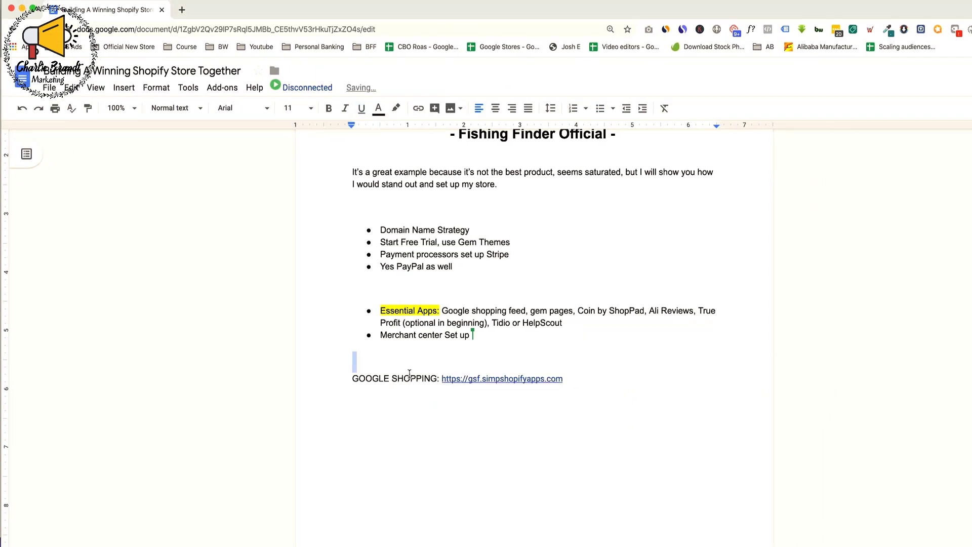
drag(571, 379, 444, 377)
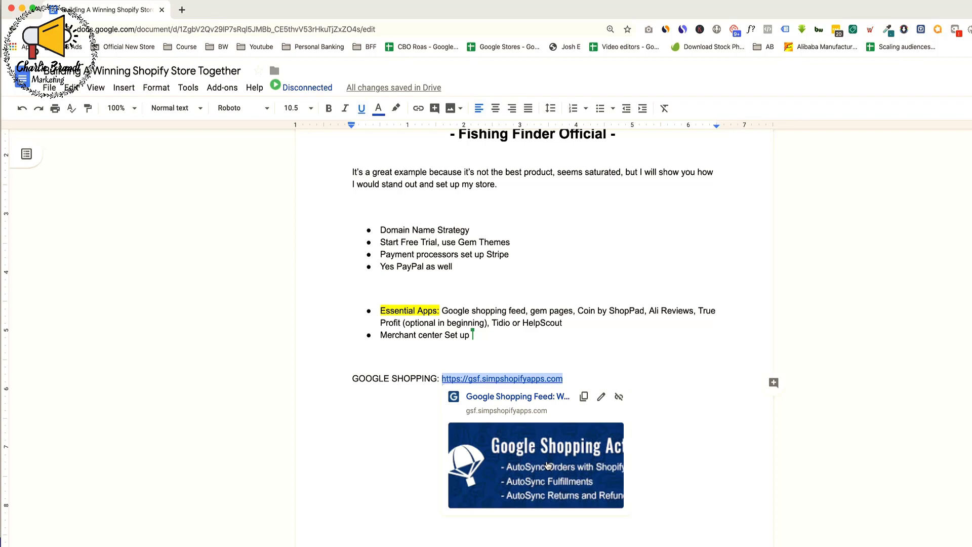
click(614, 351)
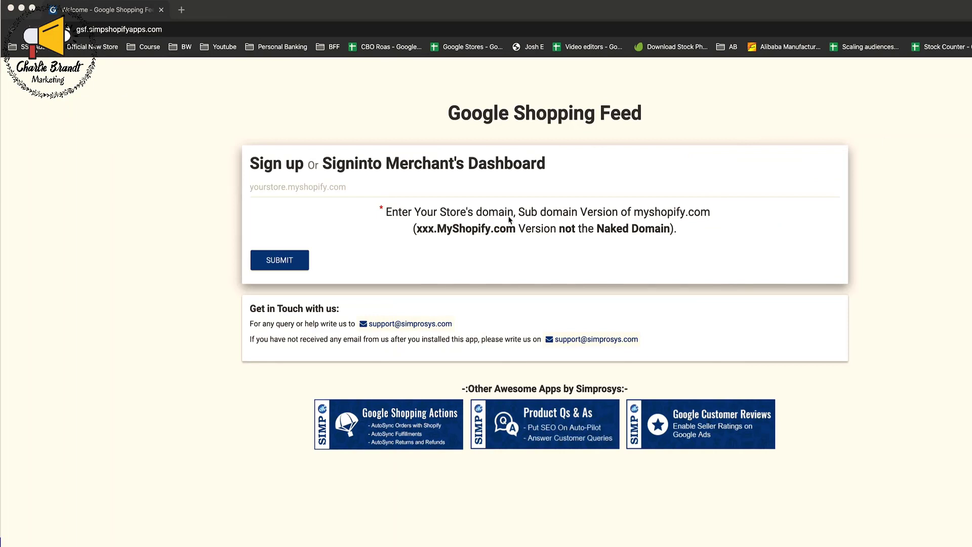
click(324, 180)
click(296, 188)
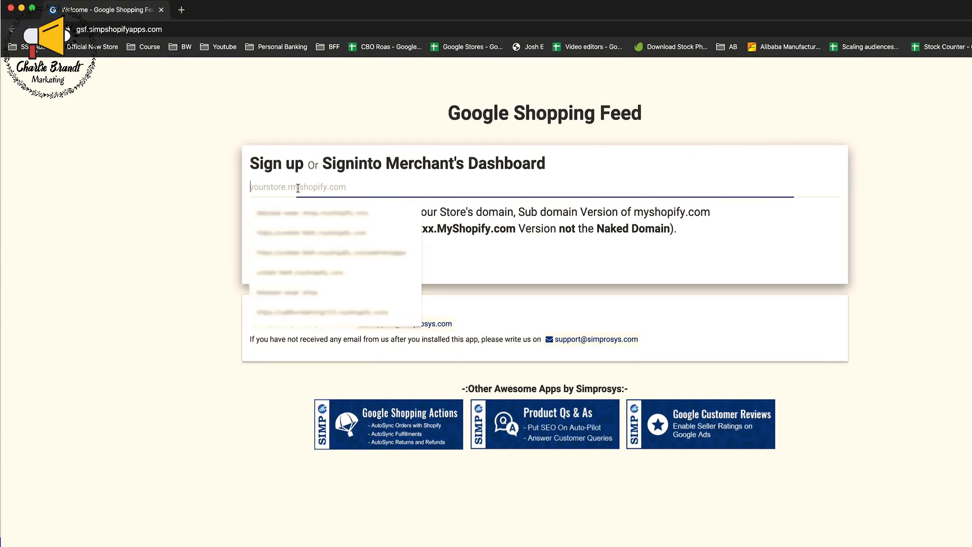
text(https://fish-finder-official.myshopify.com/)
drag(250, 187, 430, 189)
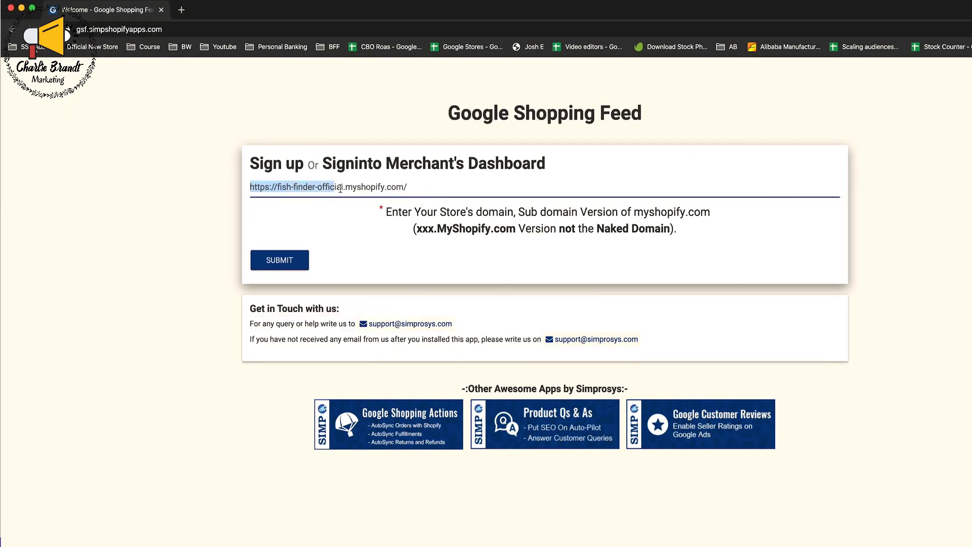
click(436, 188)
drag(347, 188, 414, 187)
click(412, 187)
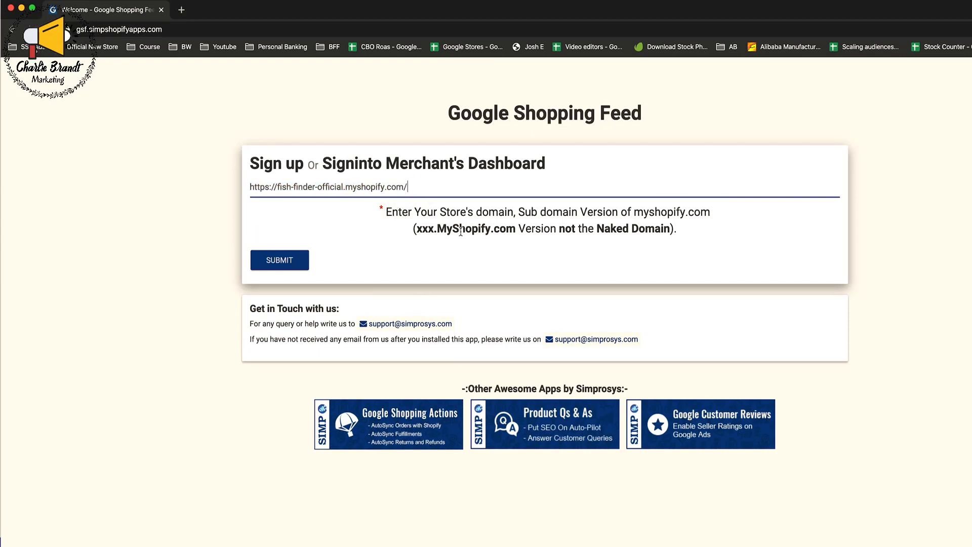
drag(596, 229, 670, 228)
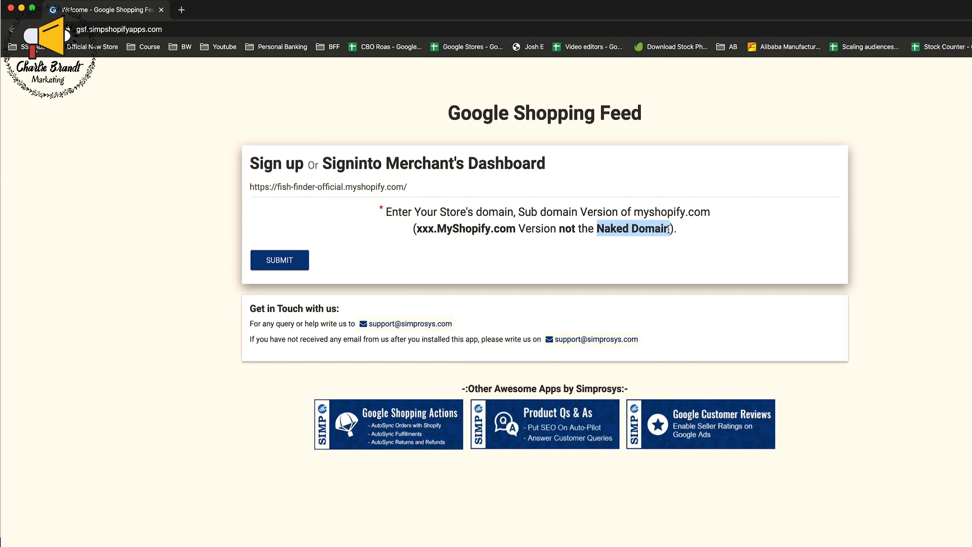
click(471, 229)
drag(440, 229, 516, 229)
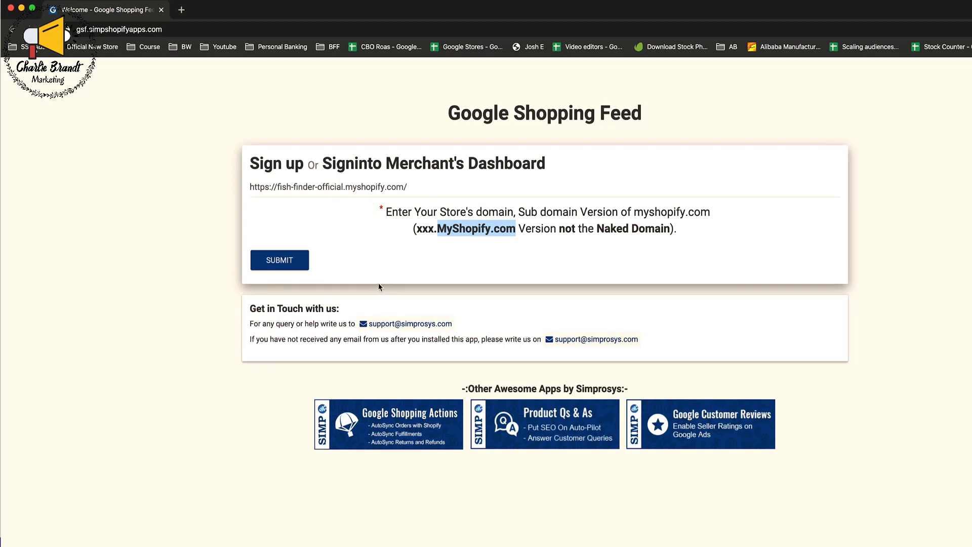
click(292, 265)
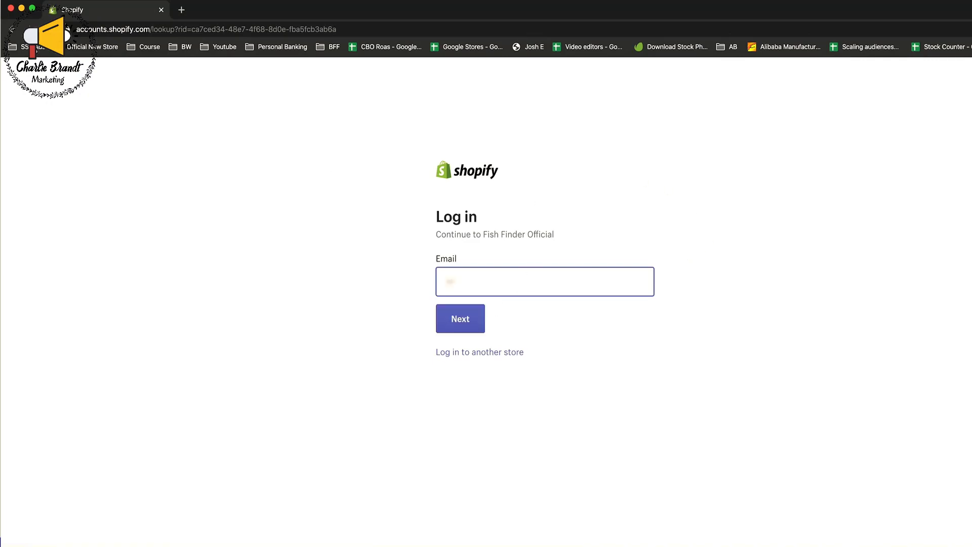
Log in to the Fish Finder Official store with the account email and install the unlisted Feed For Google Shopping app
key(Return)
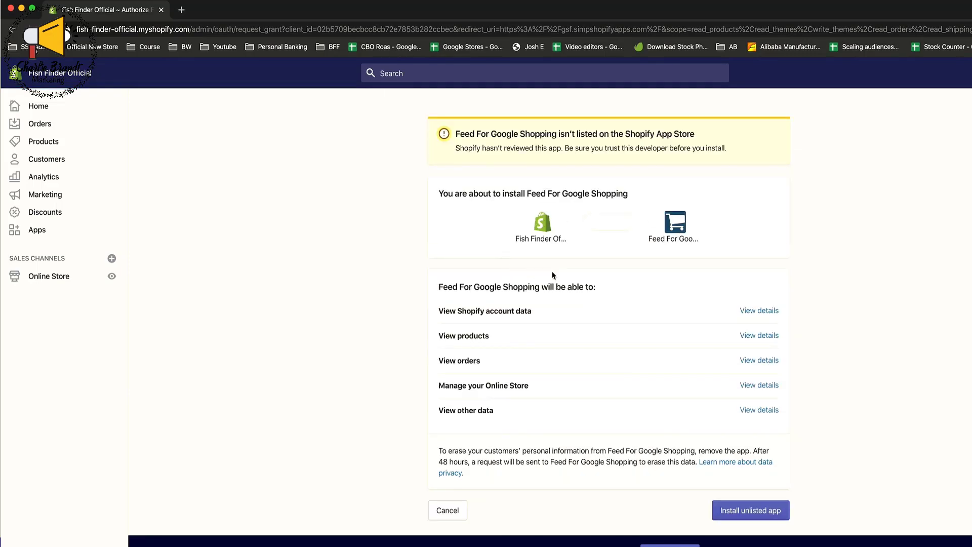
scroll(706, 320, down, 2)
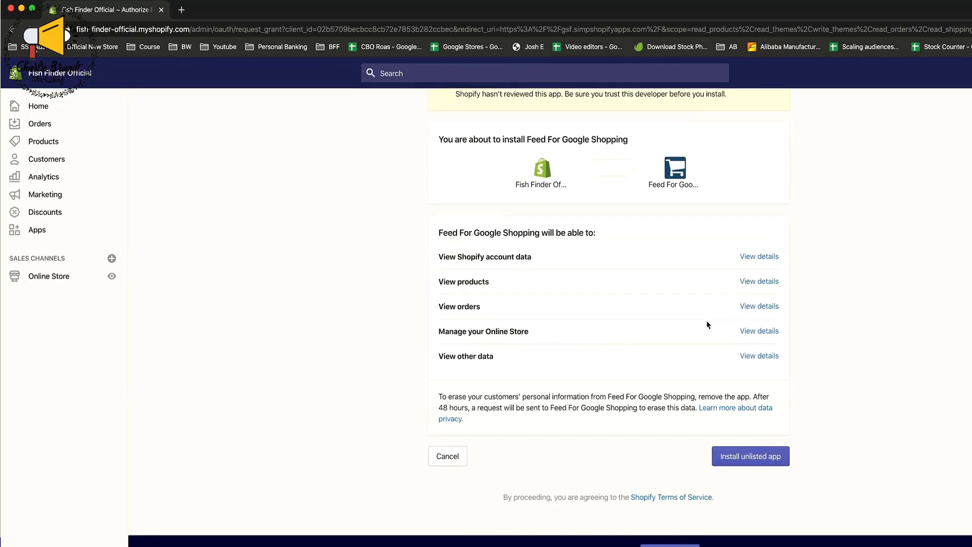
scroll(754, 458, up, 2)
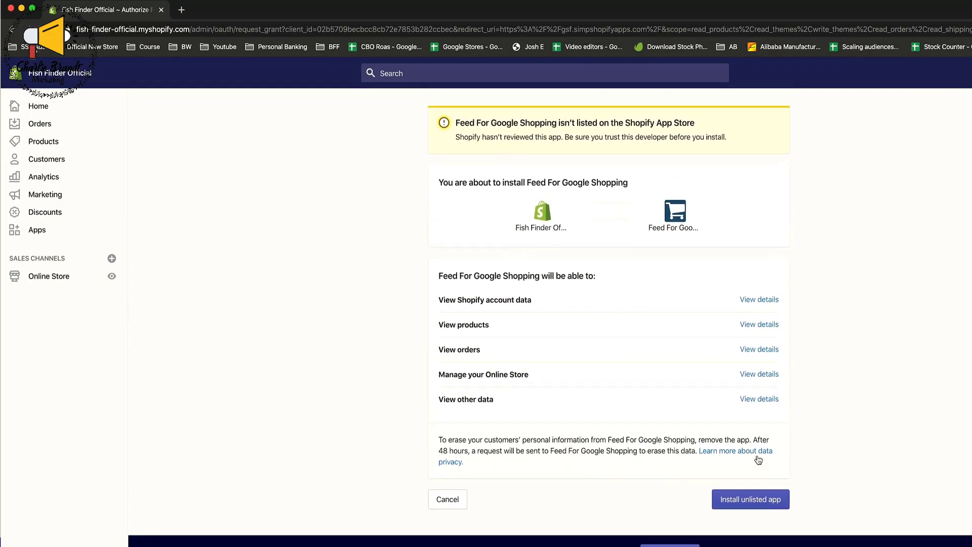
drag(507, 133, 733, 150)
scroll(694, 200, down, 2)
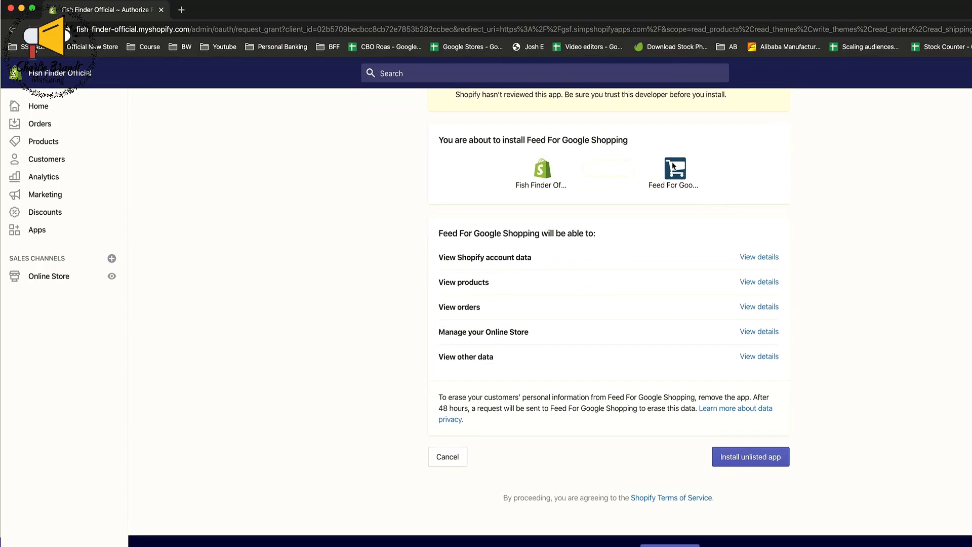
click(761, 457)
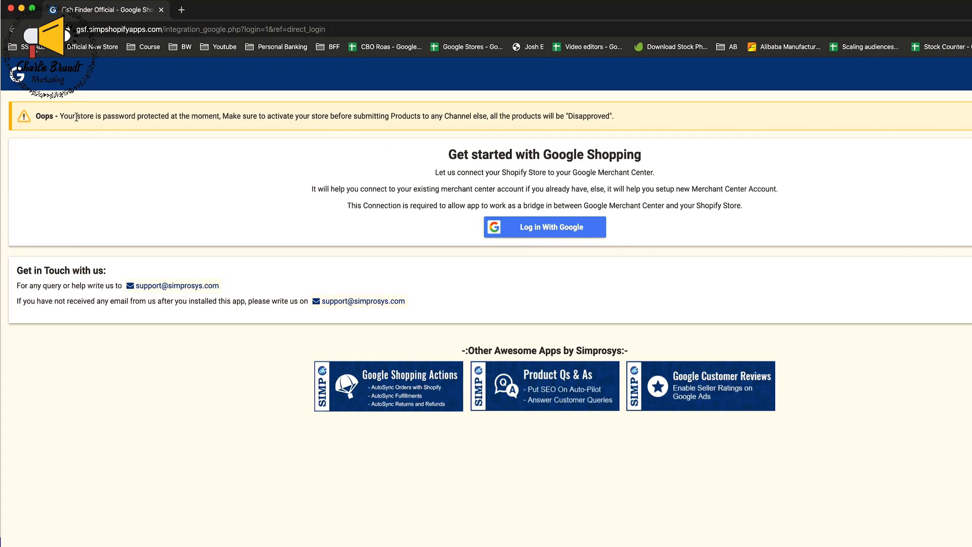
Read the warning about the store's password protection on the Google Shopping setup page
drag(76, 117, 263, 116)
click(296, 115)
drag(59, 117, 265, 116)
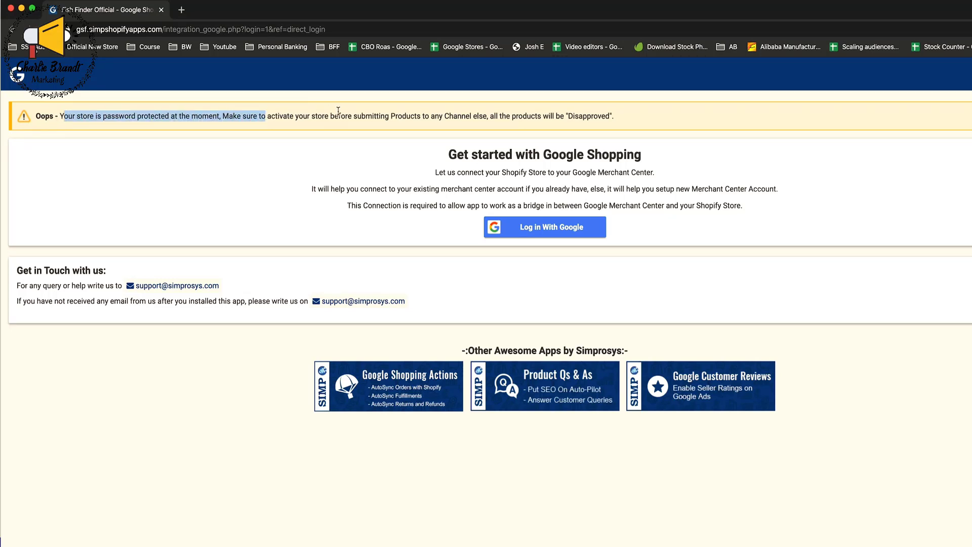
click(436, 113)
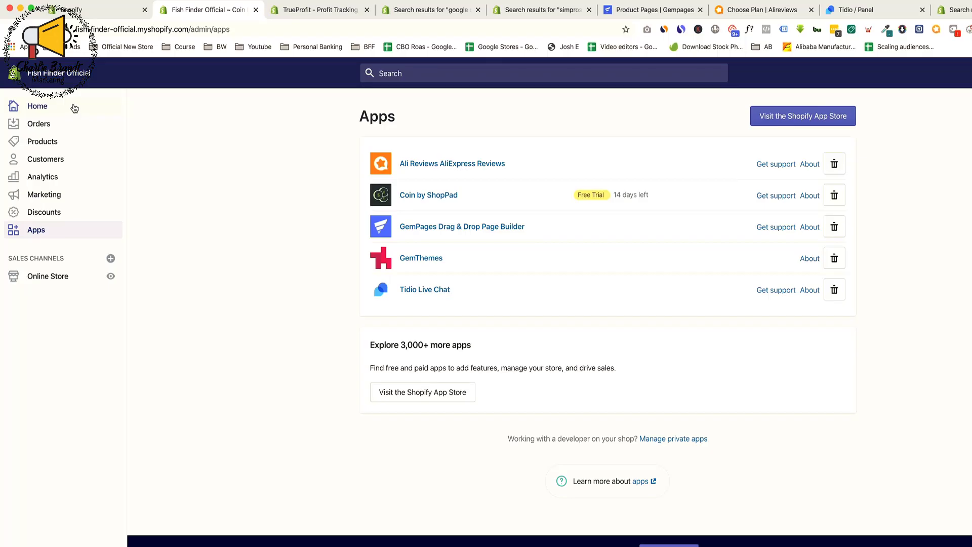
From the Shopify admin home page, choose the Basic Shopify plan and start it at $29.00 USD every 30 days
click(75, 108)
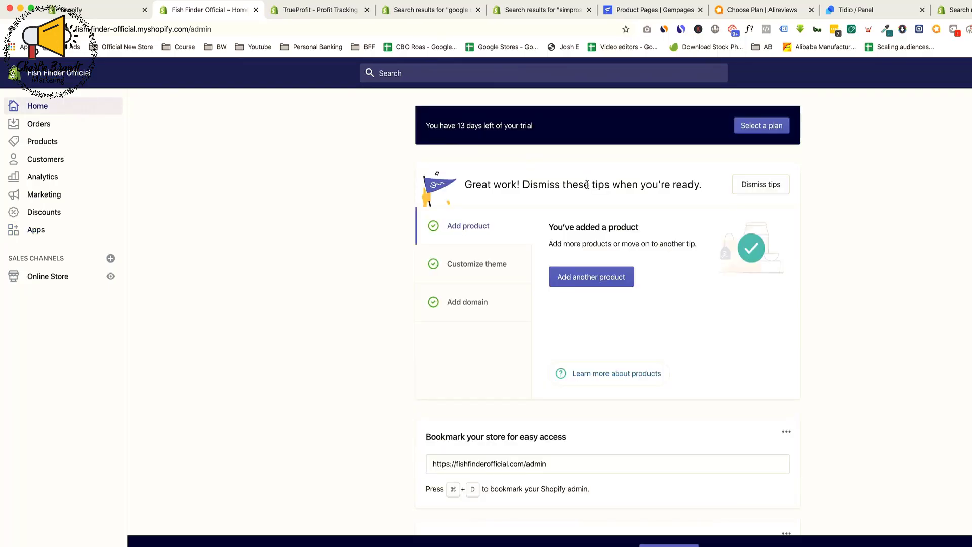
scroll(440, 374, down, 10)
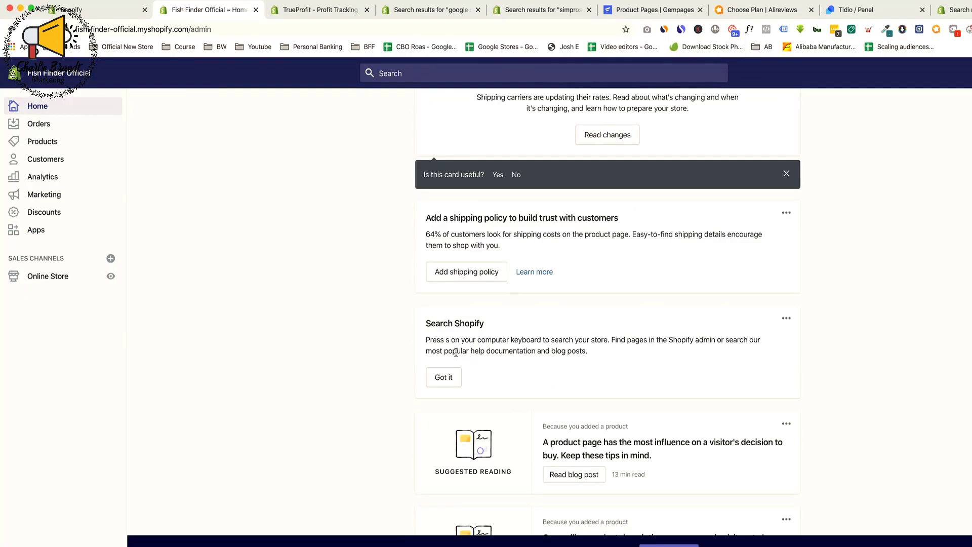
scroll(450, 349, up, 5)
scroll(449, 349, up, 7)
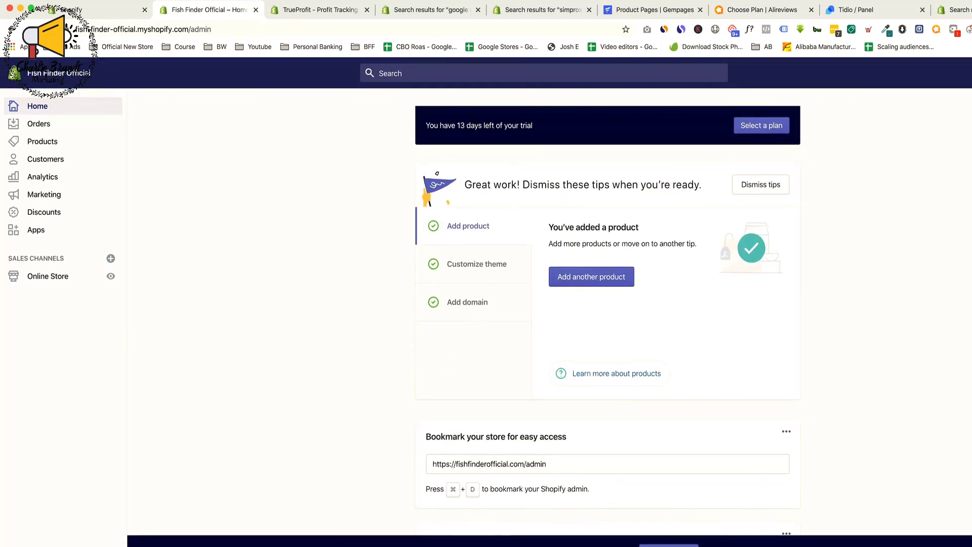
click(761, 125)
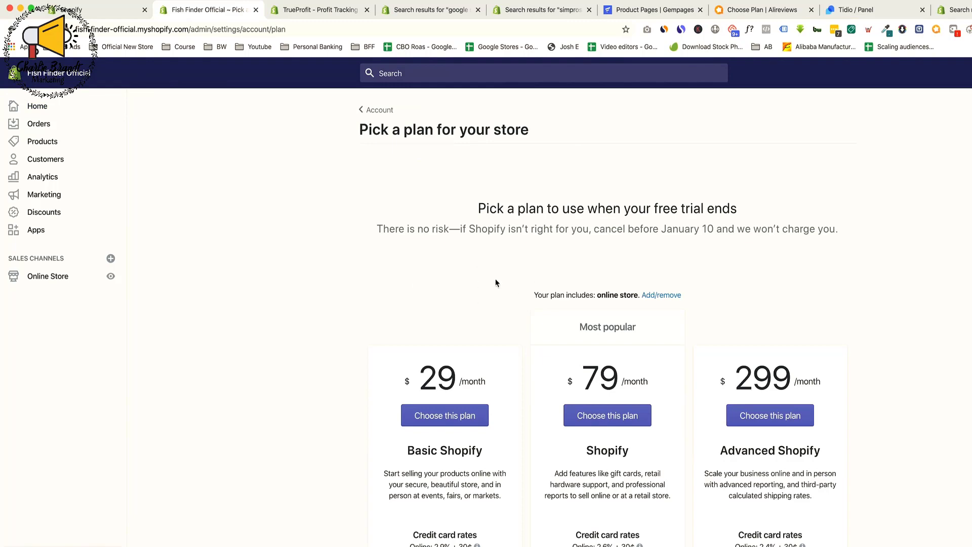
scroll(437, 278, down, 6)
scroll(437, 279, up, 3)
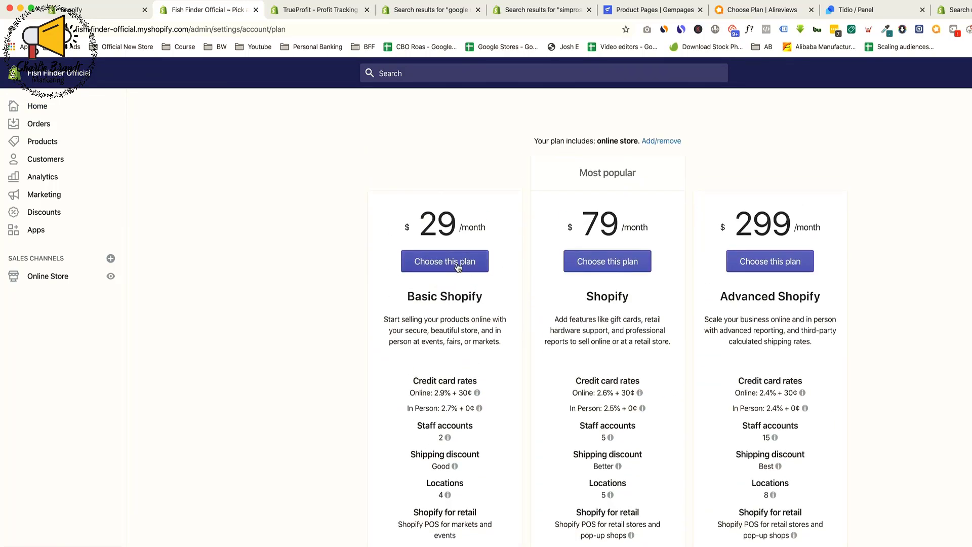
click(457, 265)
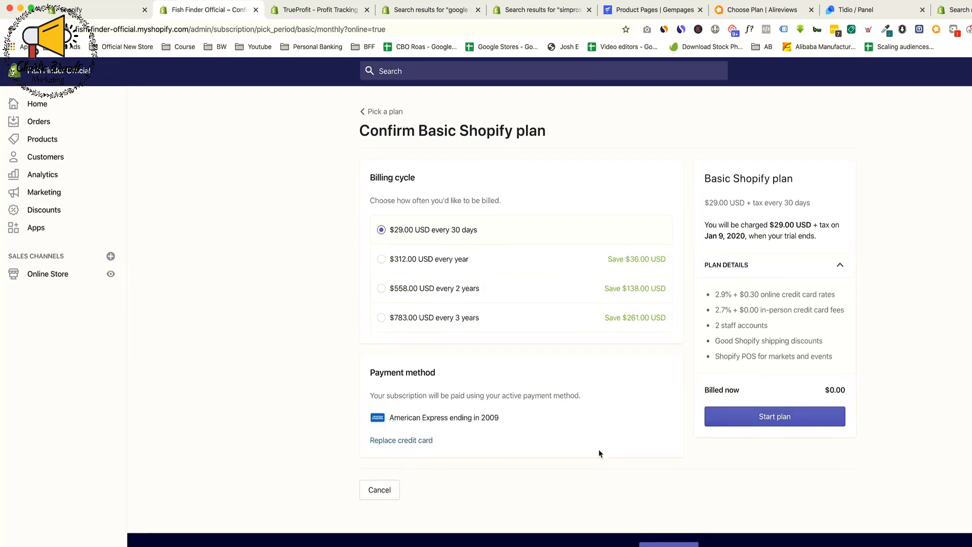
click(787, 423)
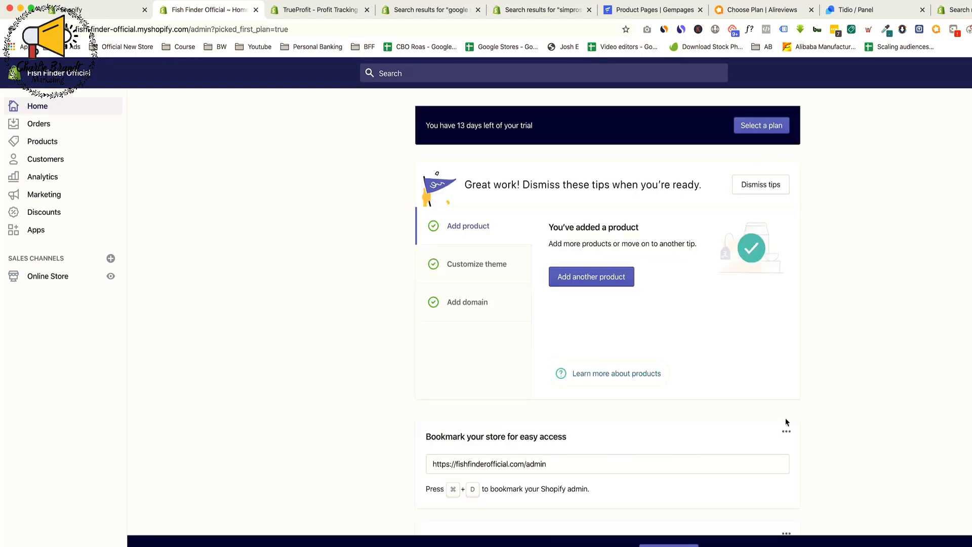
drag(431, 126, 568, 140)
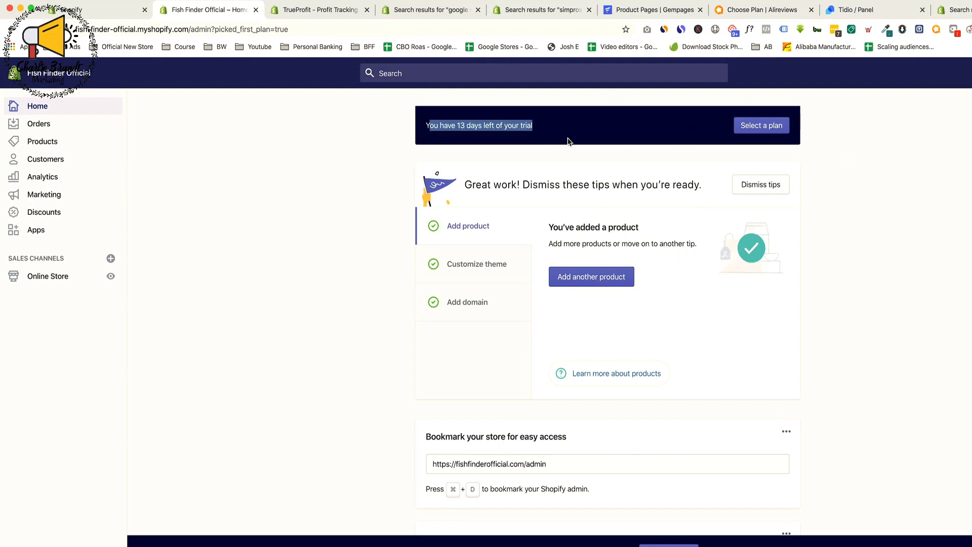
click(852, 297)
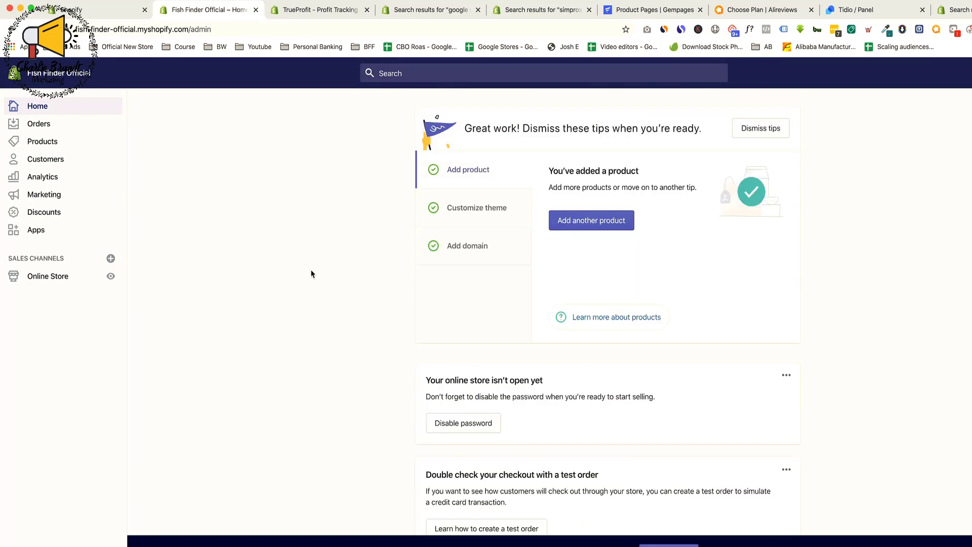
Turn off the Fish Finder Official online store's password protection in its preferences and save the change
click(57, 282)
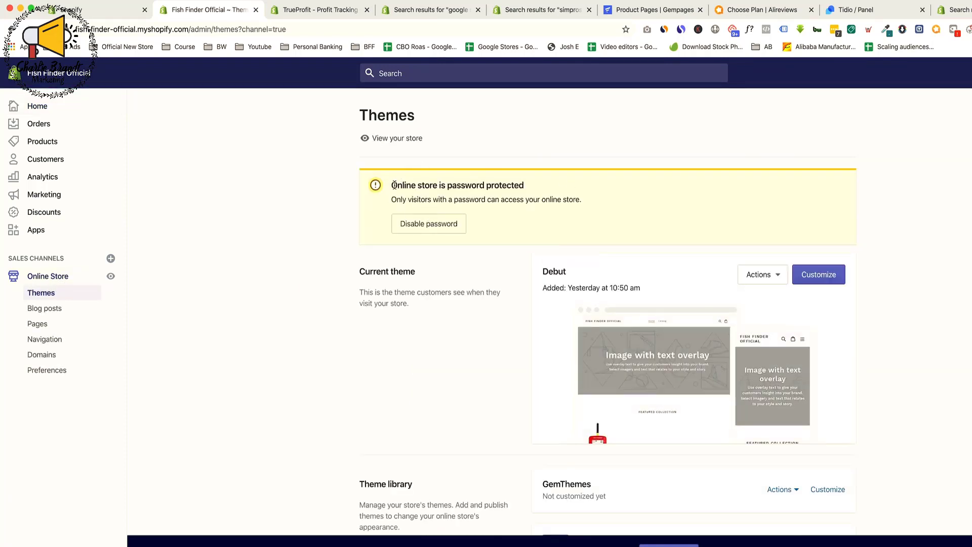
scroll(523, 215, down, 1)
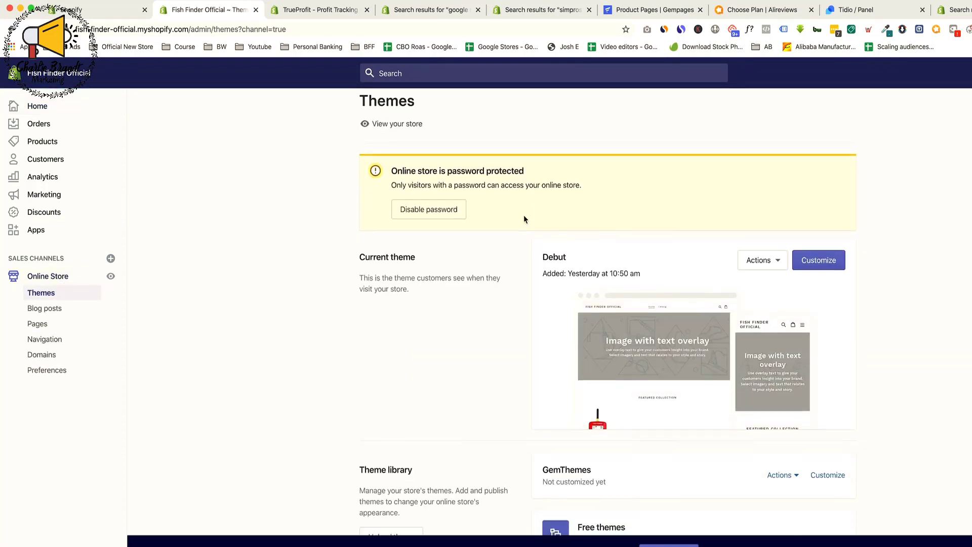
click(433, 198)
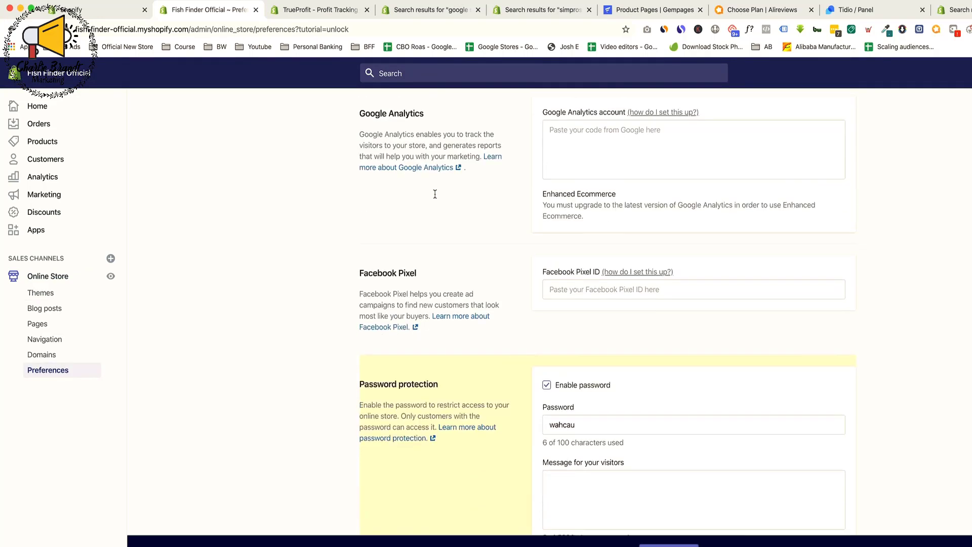
double_click(560, 341)
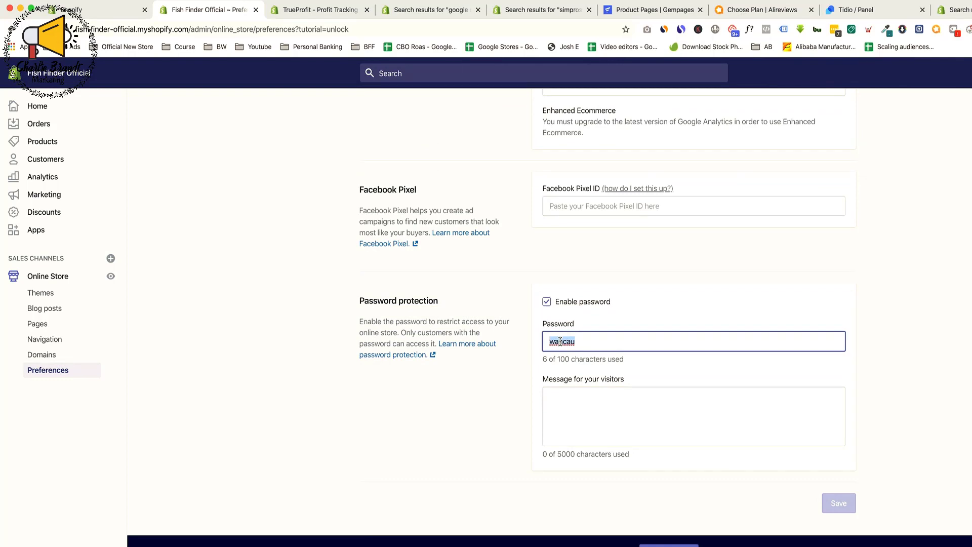
click(547, 301)
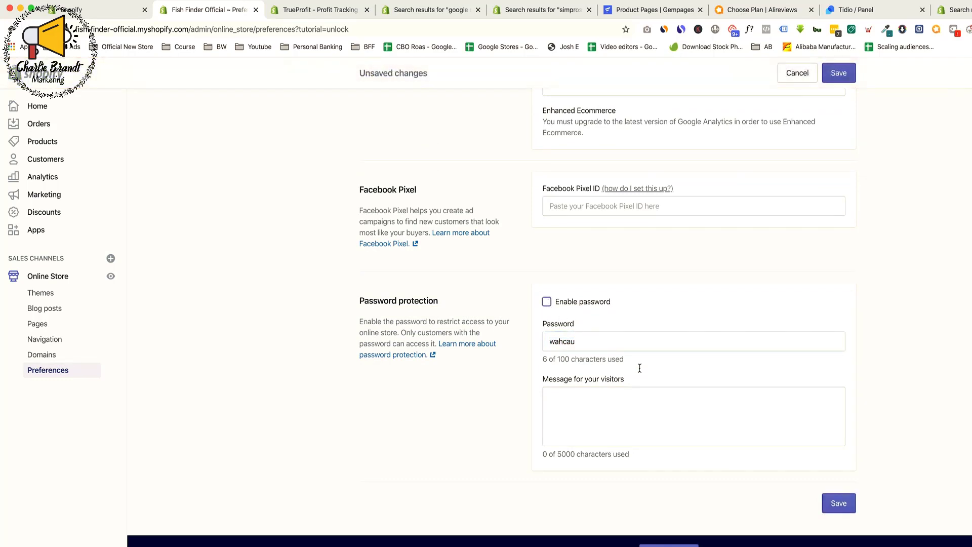
click(838, 502)
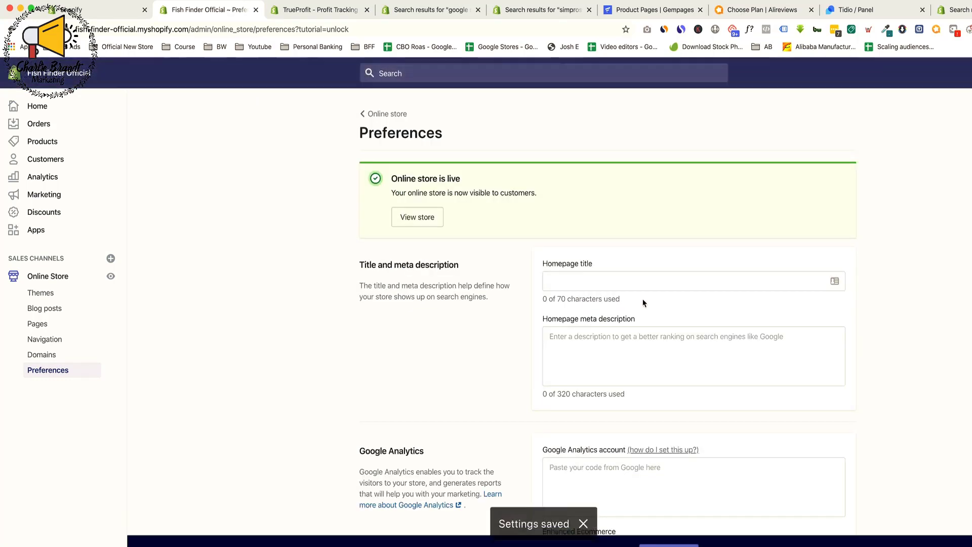
drag(401, 178, 462, 180)
click(311, 198)
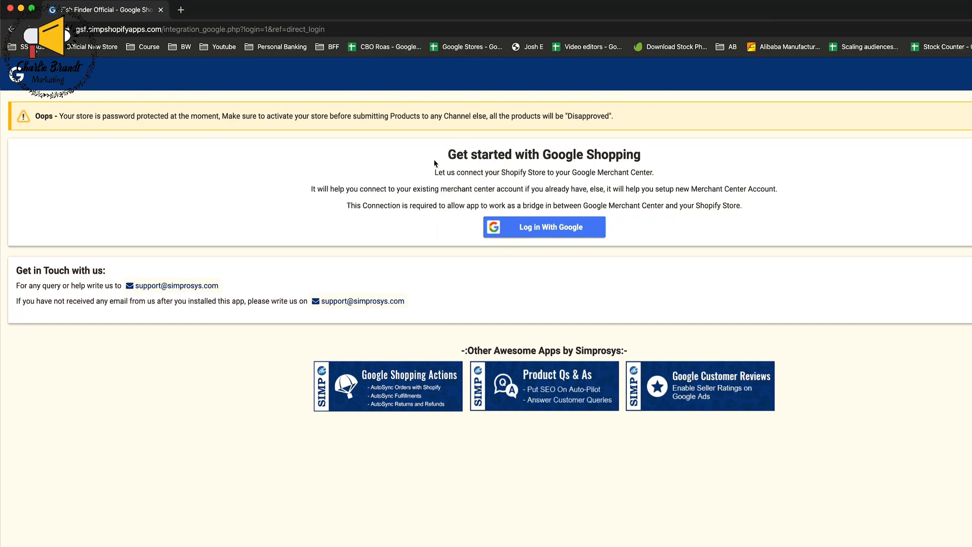
Read the Google Shopping setup page's heading and the "Don't Compete with others" title in the Google Docs tutorial document
drag(545, 154, 683, 161)
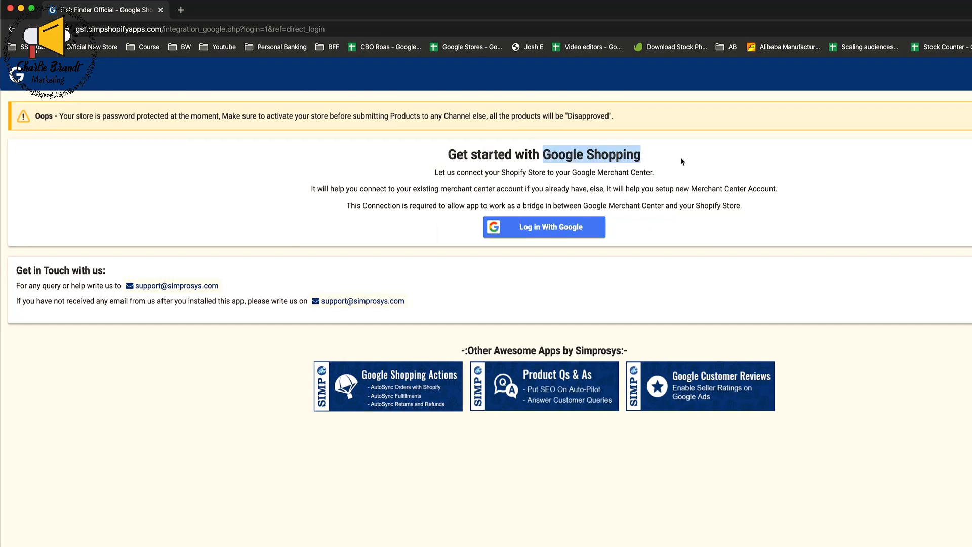
click(625, 185)
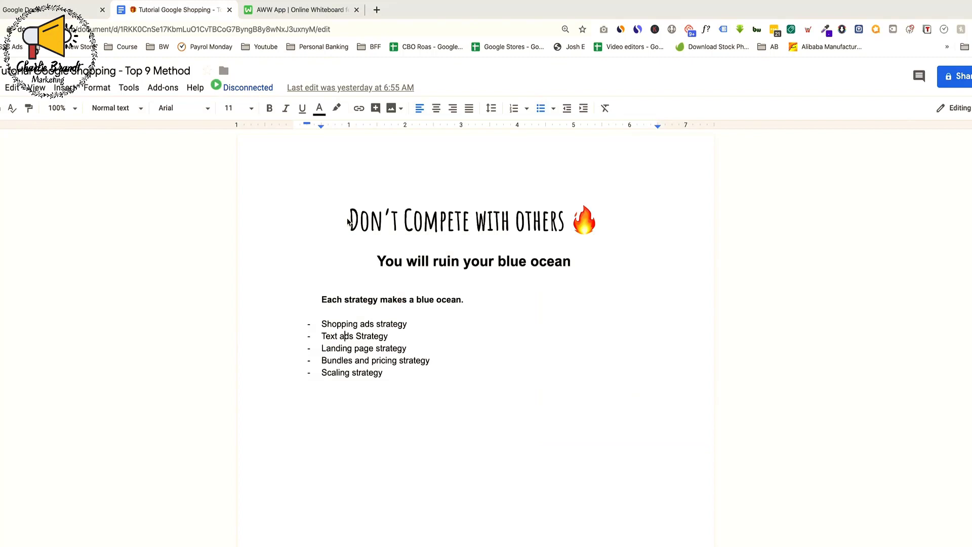
drag(347, 223, 597, 223)
key(Right)
On the AWW online whiteboard, sketch two square boxes side by side and an arrow pointing down at the second box
click(294, 11)
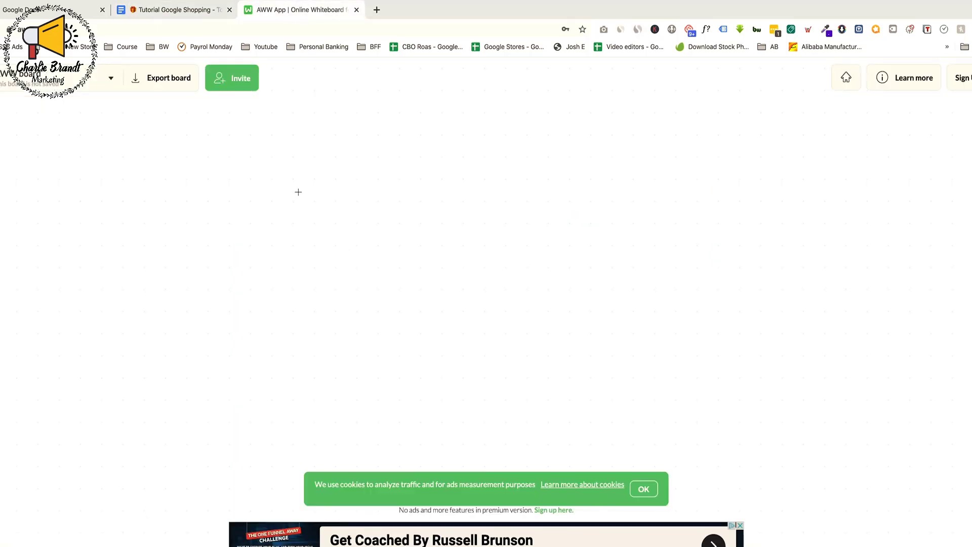
mouse_move(300, 178)
mouse_down()
mouse_move(303, 229)
mouse_move(367, 163)
mouse_move(312, 170)
mouse_up()
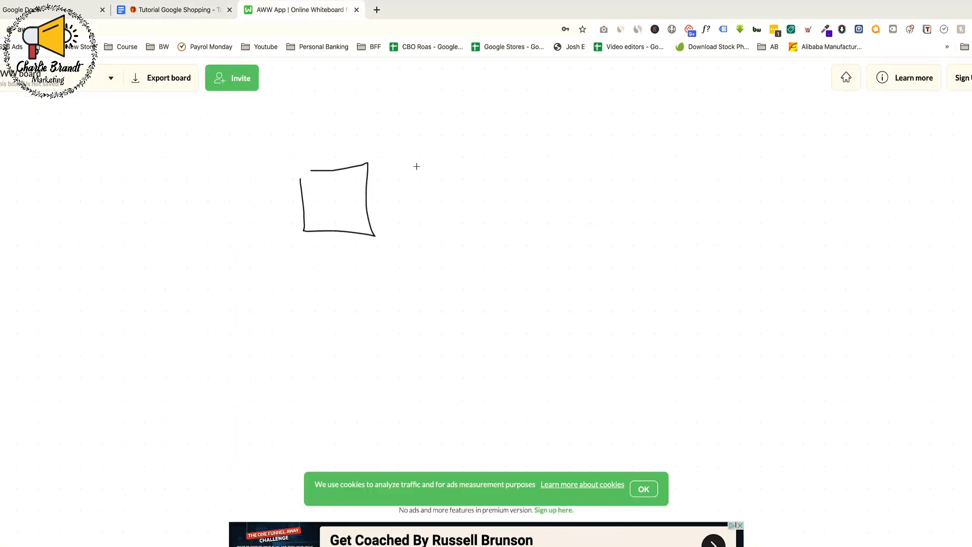
mouse_move(416, 166)
mouse_down()
mouse_move(469, 230)
mouse_move(406, 161)
mouse_up()
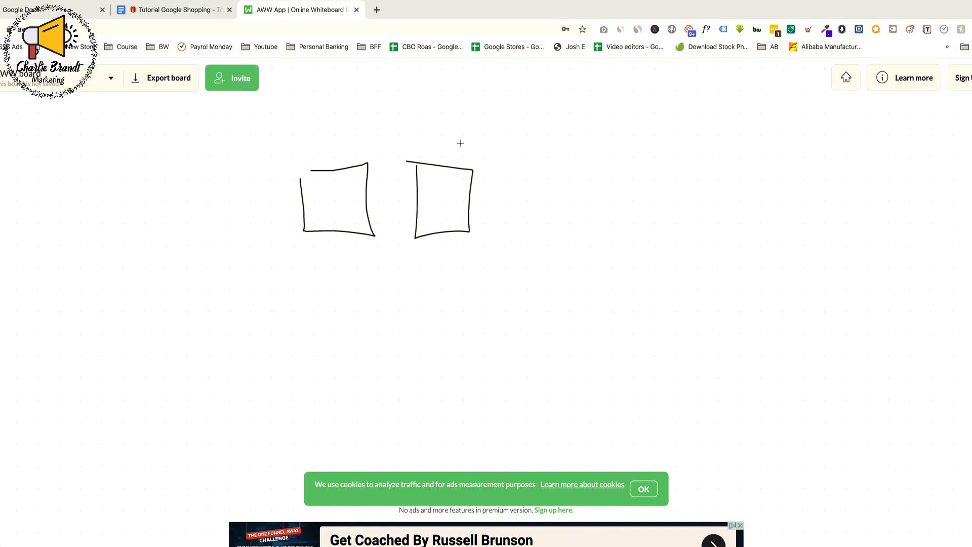
drag(468, 136, 455, 160)
Sketch text lines in the second box and an arrow from it to a larger box holding two captioned shapes
mouse_move(421, 216)
mouse_down()
mouse_move(488, 243)
mouse_move(507, 330)
mouse_up()
mouse_move(582, 338)
mouse_down()
mouse_move(595, 240)
mouse_move(524, 243)
mouse_move(530, 277)
mouse_move(522, 255)
mouse_move(573, 275)
mouse_move(515, 280)
mouse_up()
drag(507, 286, 572, 285)
drag(519, 304, 540, 307)
drag(529, 316, 535, 315)
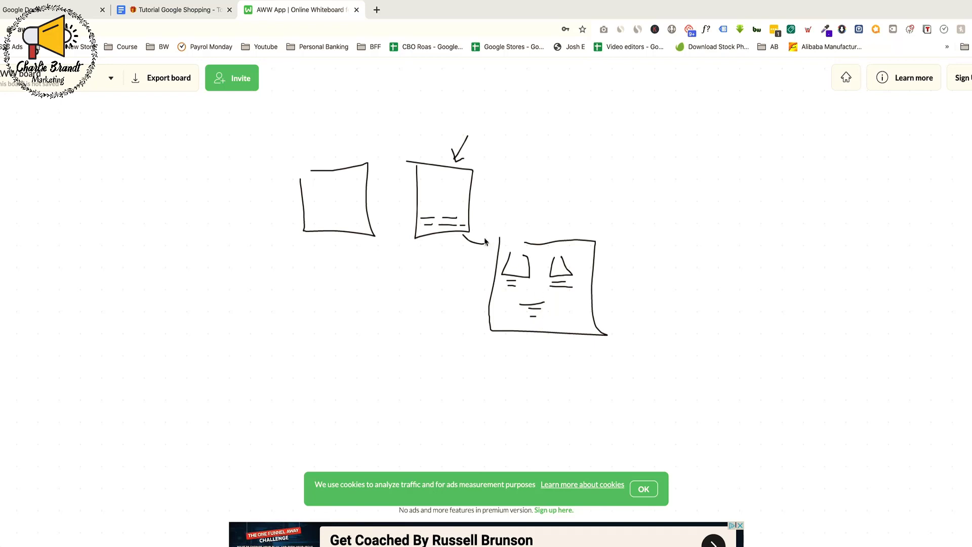
drag(485, 241, 488, 249)
Re-outline the second box, sketch a framed smiley inside, draw a line to the large box, and add two more downward arrows above
mouse_move(416, 163)
mouse_down()
mouse_move(418, 247)
mouse_move(477, 225)
mouse_move(469, 167)
mouse_move(425, 163)
mouse_move(428, 205)
mouse_move(460, 177)
mouse_move(433, 175)
mouse_move(451, 192)
mouse_move(443, 223)
mouse_move(468, 222)
mouse_up()
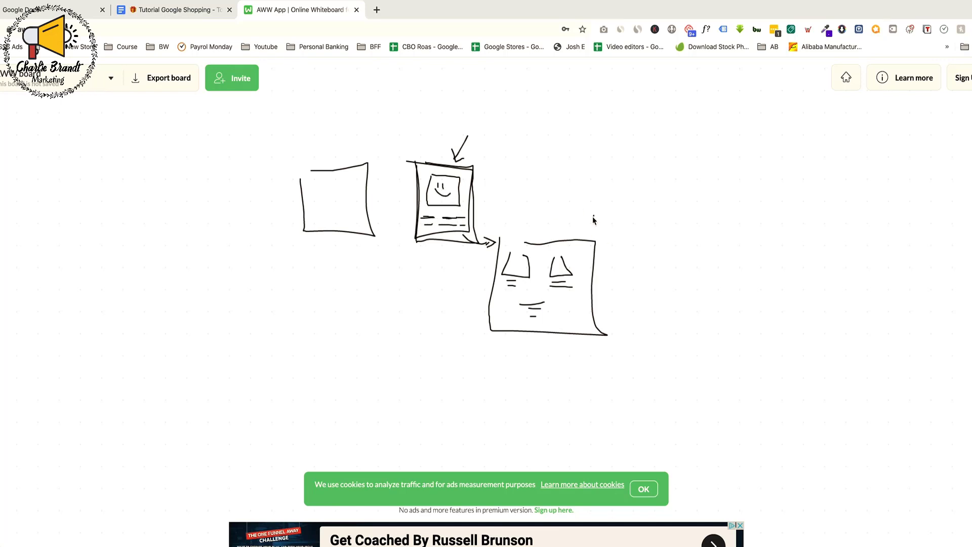
mouse_move(593, 216)
mouse_down()
mouse_move(485, 244)
mouse_move(501, 251)
mouse_up()
mouse_move(436, 127)
mouse_down()
mouse_move(444, 142)
mouse_move(409, 139)
mouse_move(411, 154)
mouse_up()
mouse_move(401, 136)
mouse_down()
mouse_move(411, 153)
mouse_move(418, 143)
mouse_up()
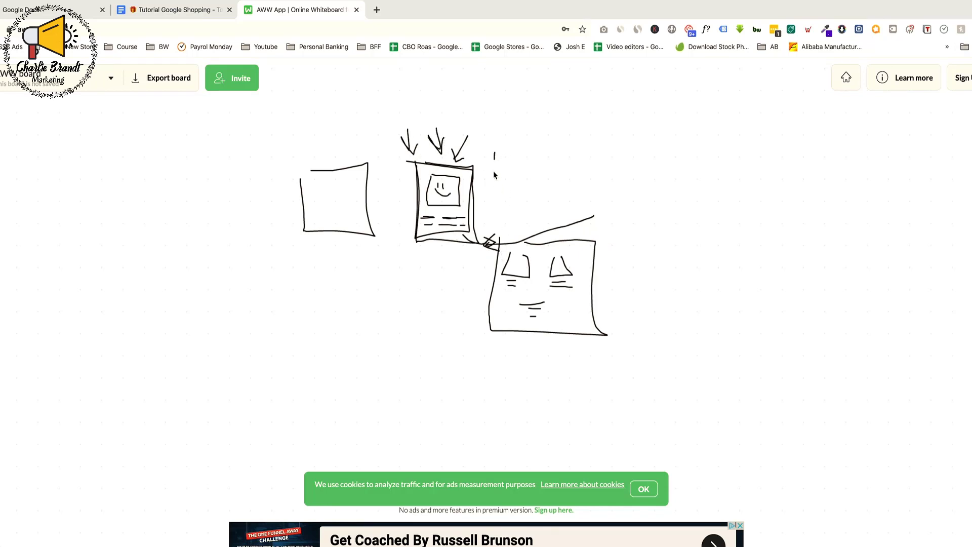
Beside the smiley box, sketch two upward arrows, two curved arrows pointing at it and two check marks, then trace its outline again
mouse_move(494, 153)
mouse_down()
mouse_move(492, 172)
mouse_move(503, 155)
mouse_move(524, 170)
mouse_move(526, 146)
mouse_move(533, 158)
mouse_up()
mouse_move(537, 193)
mouse_down()
mouse_move(485, 211)
mouse_move(497, 215)
mouse_move(520, 185)
mouse_move(480, 198)
mouse_up()
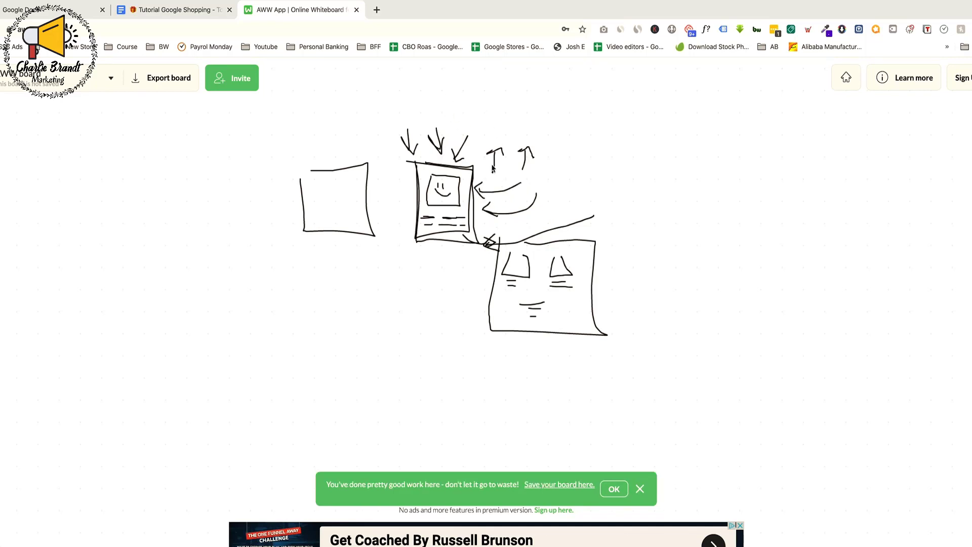
drag(484, 108, 496, 110)
mouse_move(482, 96)
mouse_down()
mouse_move(484, 106)
mouse_move(495, 90)
mouse_up()
mouse_move(416, 164)
mouse_down()
mouse_move(414, 247)
mouse_move(463, 247)
mouse_move(471, 172)
mouse_move(440, 165)
mouse_up()
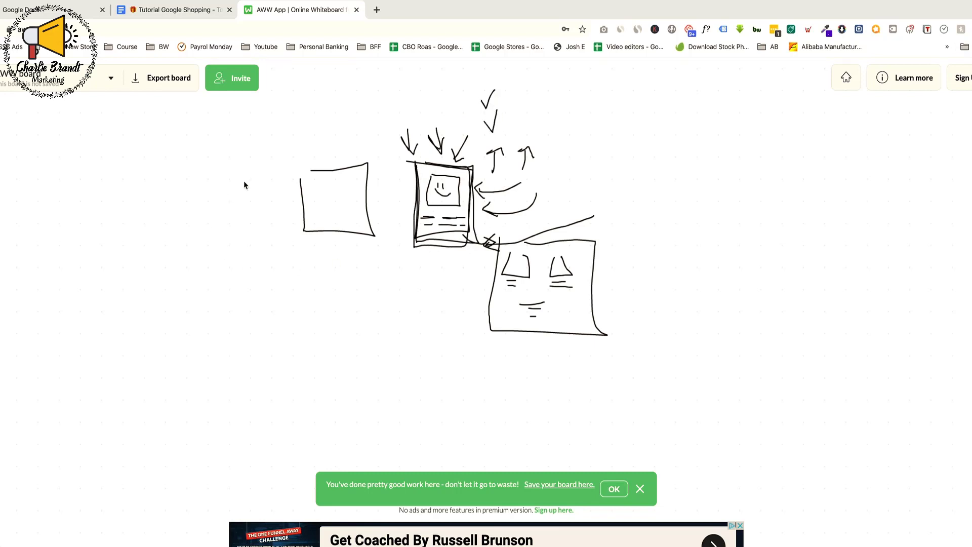
Sketch an upward arrow beside the empty box, a new box with an inner square, and a long curved arrow into the empty box
mouse_move(246, 218)
mouse_down()
mouse_move(246, 176)
mouse_move(253, 184)
mouse_up()
mouse_move(641, 149)
mouse_down()
mouse_move(639, 226)
mouse_move(701, 226)
mouse_move(680, 150)
mouse_move(644, 151)
mouse_move(679, 197)
mouse_move(687, 162)
mouse_move(654, 170)
mouse_up()
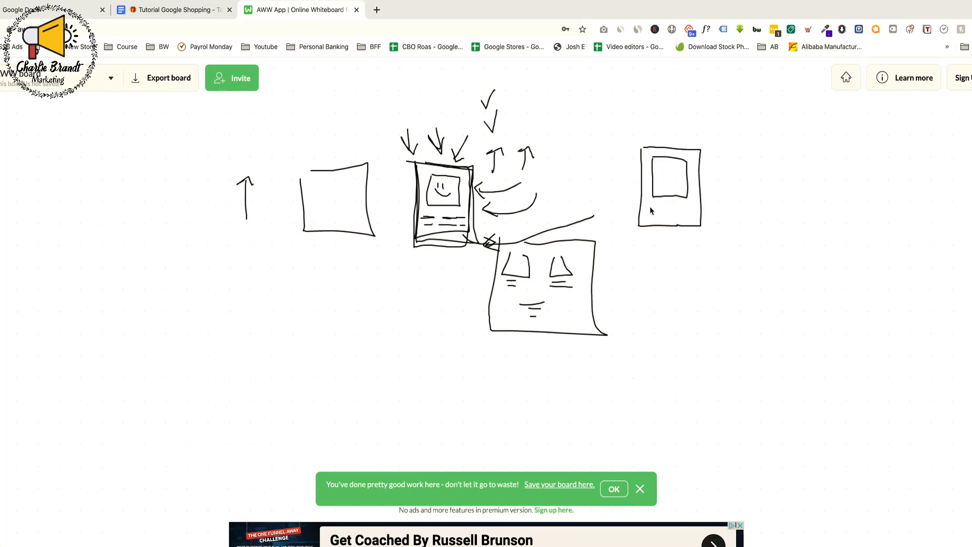
mouse_move(518, 175)
mouse_down()
mouse_move(484, 179)
mouse_move(501, 186)
mouse_up()
mouse_move(478, 264)
mouse_down()
mouse_move(431, 274)
mouse_move(303, 205)
mouse_move(319, 204)
mouse_up()
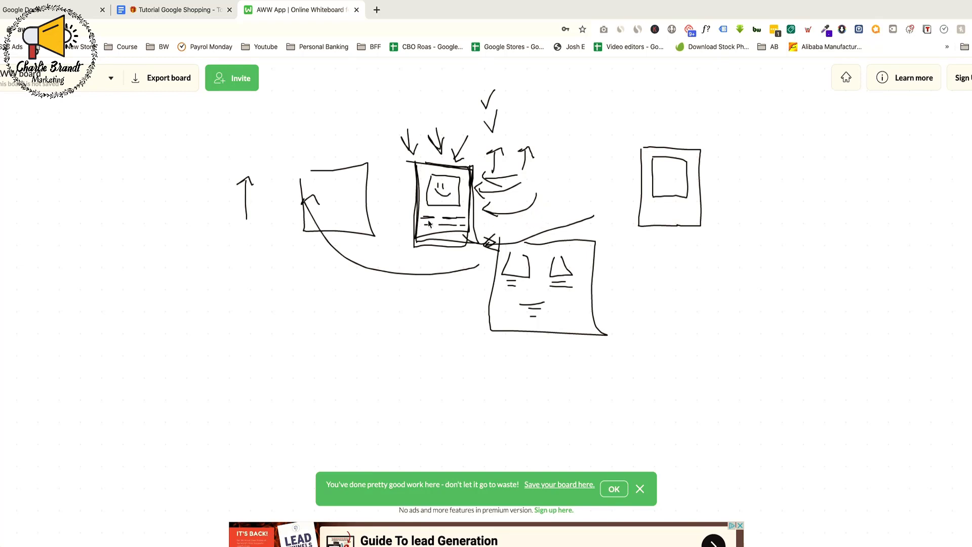
Retrace the smiley box's text lines and the far box's outline, and draw two arrows leading away from the far box
mouse_move(421, 218)
mouse_down()
mouse_move(465, 219)
mouse_move(426, 225)
mouse_move(460, 226)
mouse_up()
mouse_move(642, 149)
mouse_down()
mouse_move(640, 174)
mouse_move(683, 227)
mouse_move(704, 162)
mouse_move(662, 149)
mouse_move(605, 160)
mouse_move(587, 133)
mouse_up()
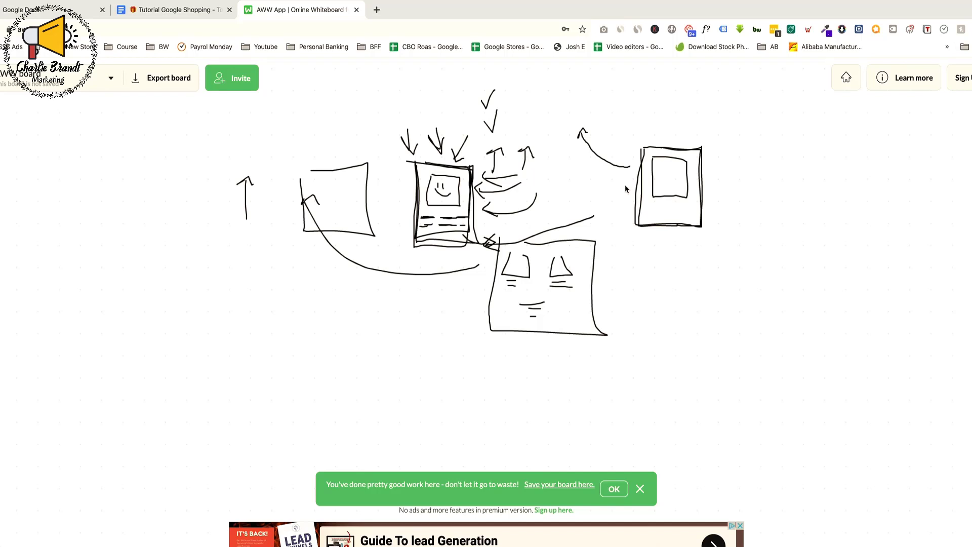
mouse_move(624, 188)
mouse_down()
mouse_move(571, 177)
mouse_move(580, 174)
mouse_up()
Review the "your blue ocean" line and the five listed strategies in the Google Docs tutorial document
click(178, 10)
drag(321, 324, 397, 372)
drag(462, 263, 583, 263)
click(316, 10)
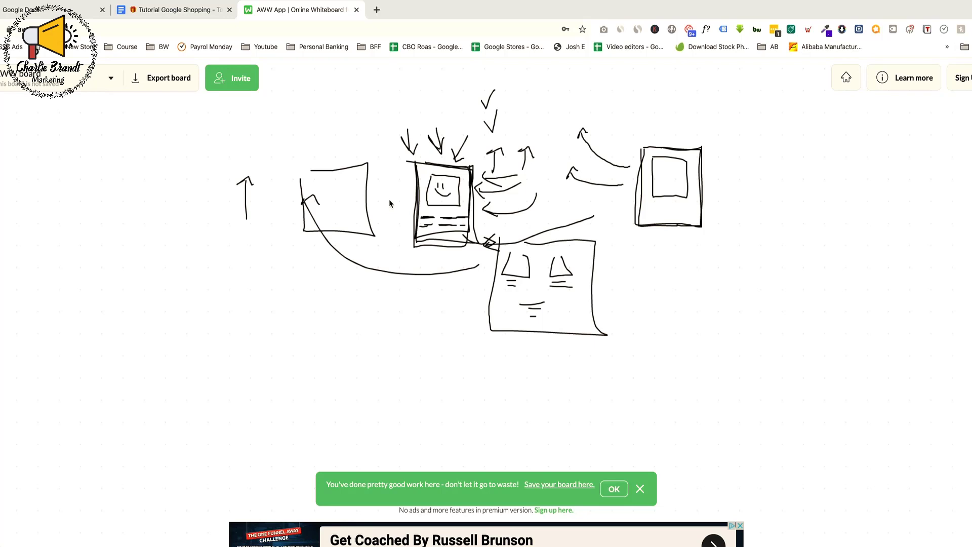
click(187, 10)
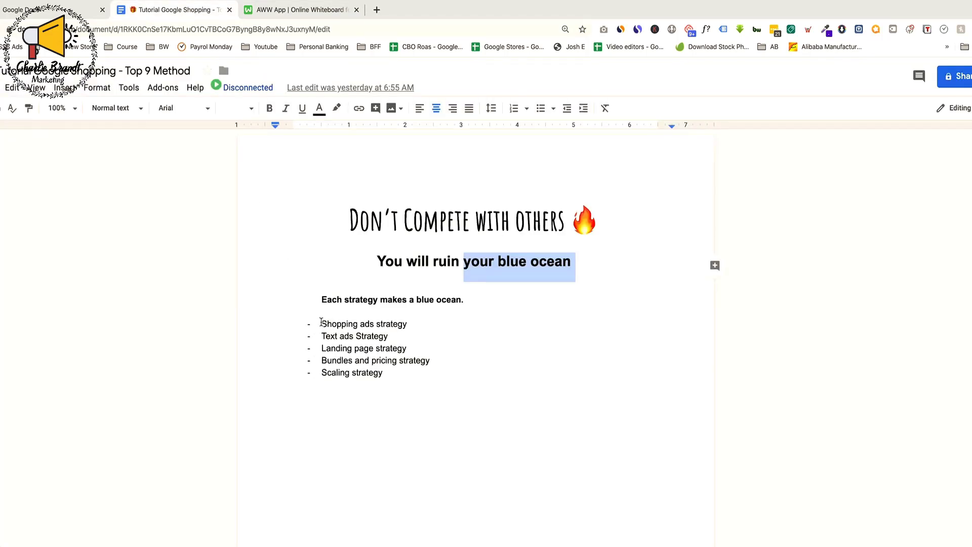
drag(321, 323, 385, 373)
Back on the AWW whiteboard, sketch a pie chart circle with a quarter slice and an arrow pointing into the slice
click(305, 13)
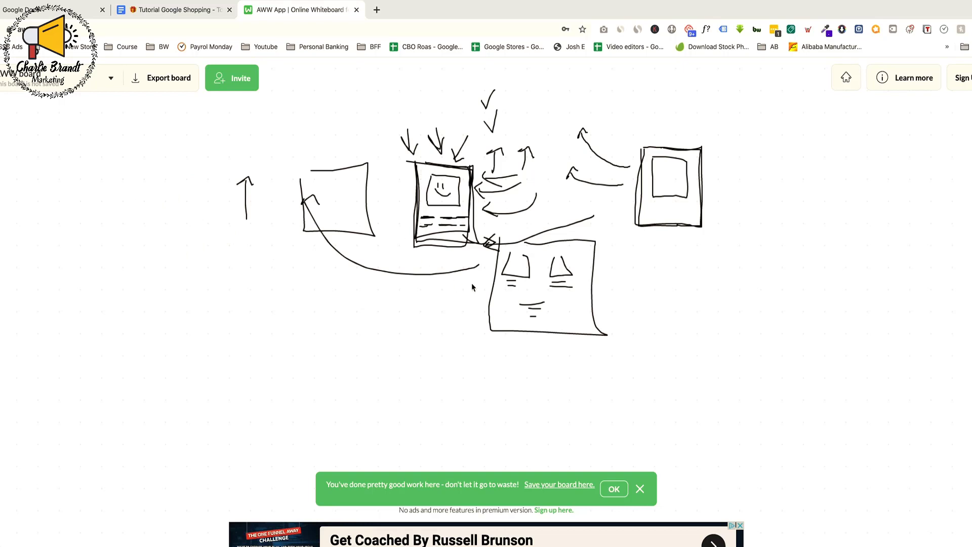
mouse_move(201, 237)
mouse_down()
mouse_move(181, 326)
mouse_move(213, 231)
mouse_move(203, 248)
mouse_move(212, 297)
mouse_move(289, 292)
mouse_up()
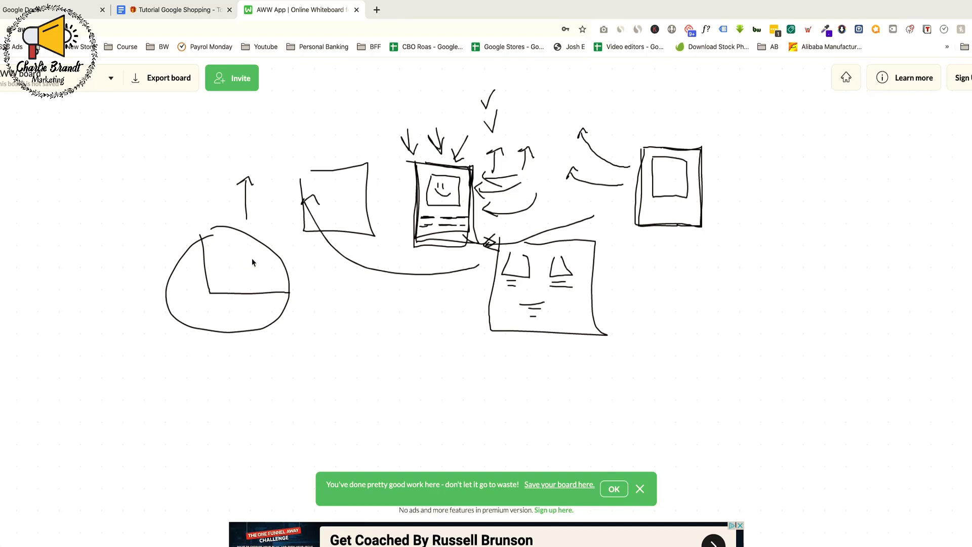
drag(240, 250, 250, 266)
Sketch two ovals side by side, each with a downward arrow into it, retrace their outlines, and add a smile in the first
mouse_move(713, 295)
mouse_down()
mouse_move(710, 353)
mouse_move(704, 305)
mouse_up()
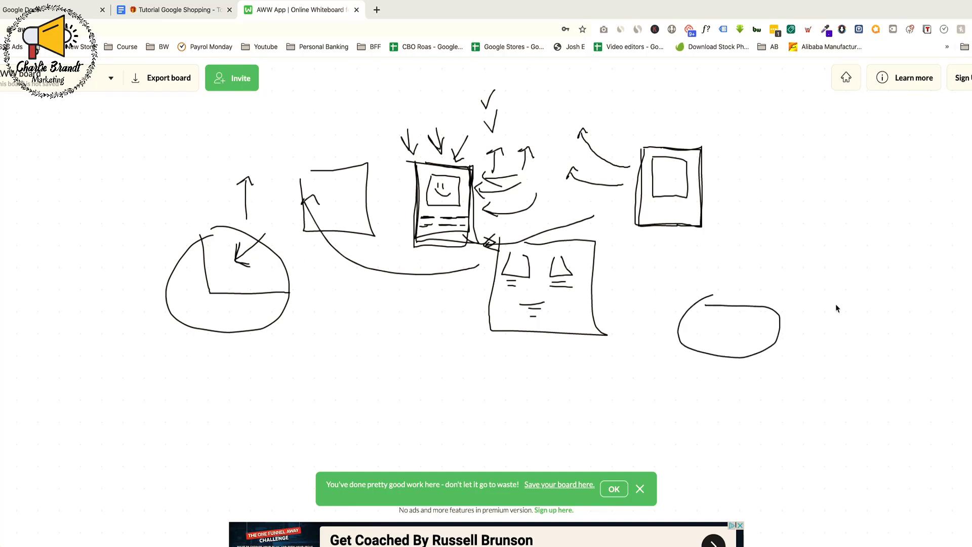
mouse_move(835, 303)
mouse_down()
mouse_move(835, 351)
mouse_move(851, 308)
mouse_up()
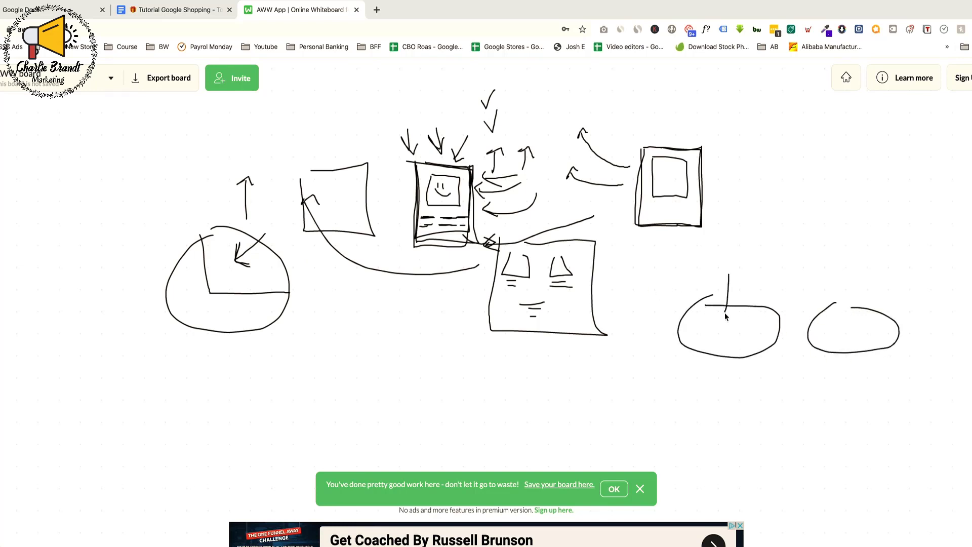
drag(724, 314, 735, 306)
drag(851, 321, 864, 311)
mouse_move(737, 303)
mouse_down()
mouse_move(686, 348)
mouse_move(729, 304)
mouse_up()
mouse_move(856, 310)
mouse_down()
mouse_move(815, 349)
mouse_move(894, 316)
mouse_move(851, 304)
mouse_up()
drag(718, 320, 717, 332)
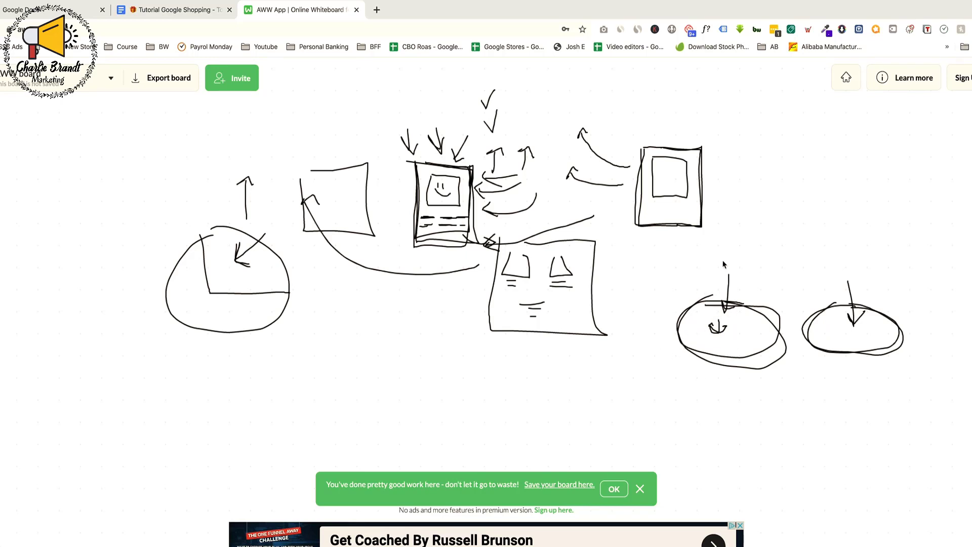
Add a small square with an arrow above the first oval, retrace that oval, and draw another arrow away from the far box
mouse_move(716, 241)
mouse_down()
mouse_move(752, 268)
mouse_move(725, 236)
mouse_up()
drag(708, 324, 707, 325)
mouse_move(784, 344)
mouse_down()
mouse_move(751, 307)
mouse_move(707, 363)
mouse_move(709, 293)
mouse_move(773, 357)
mouse_move(679, 303)
mouse_up()
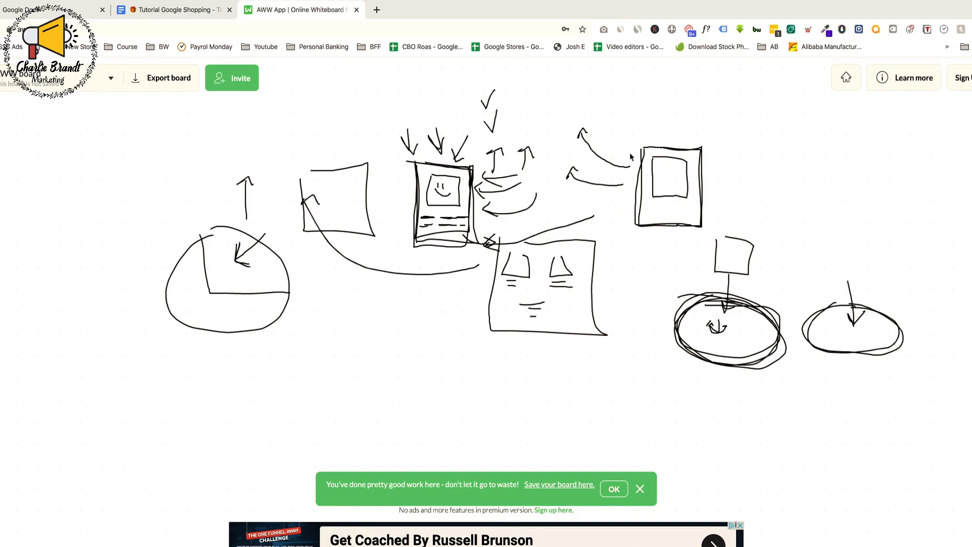
drag(630, 173, 538, 125)
drag(739, 224, 757, 229)
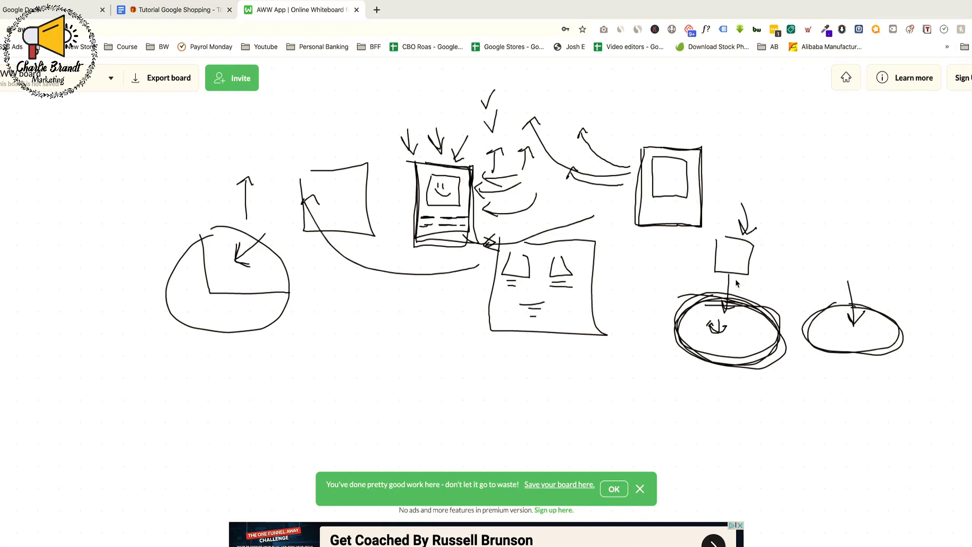
mouse_move(733, 307)
mouse_down()
mouse_move(680, 342)
mouse_move(746, 313)
mouse_move(701, 306)
mouse_up()
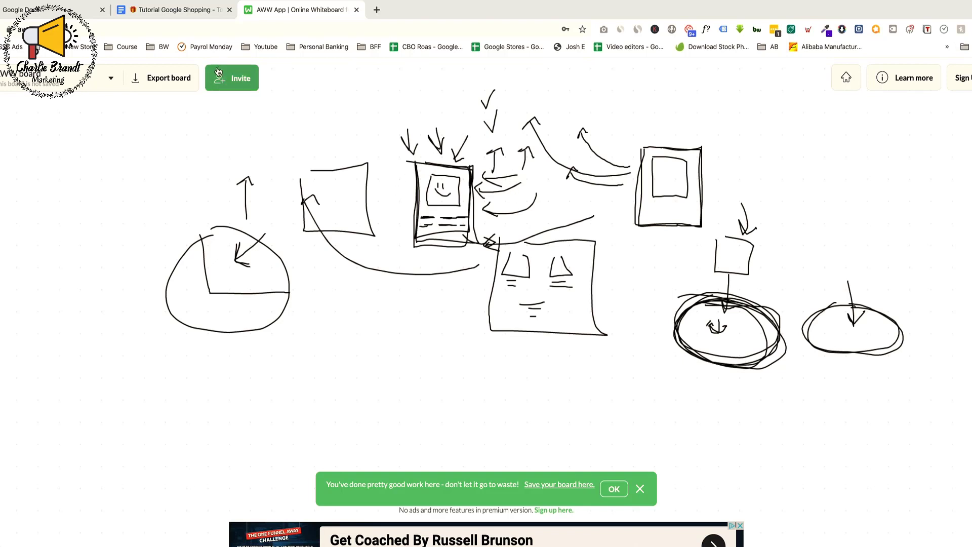
click(188, 12)
click(276, 9)
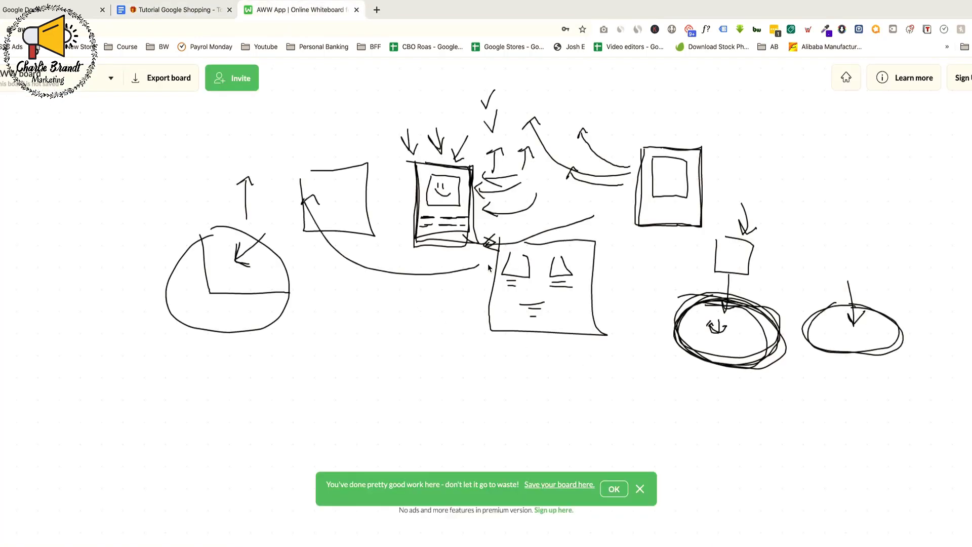